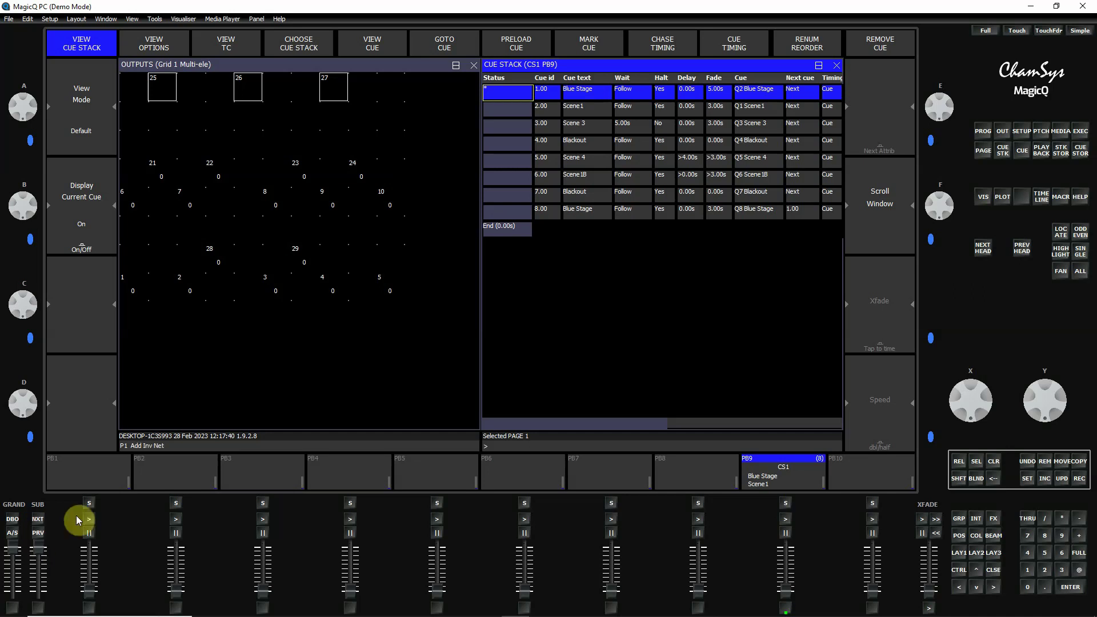
Flip forward through the playback pages, then return to playback page 1
click(38, 519)
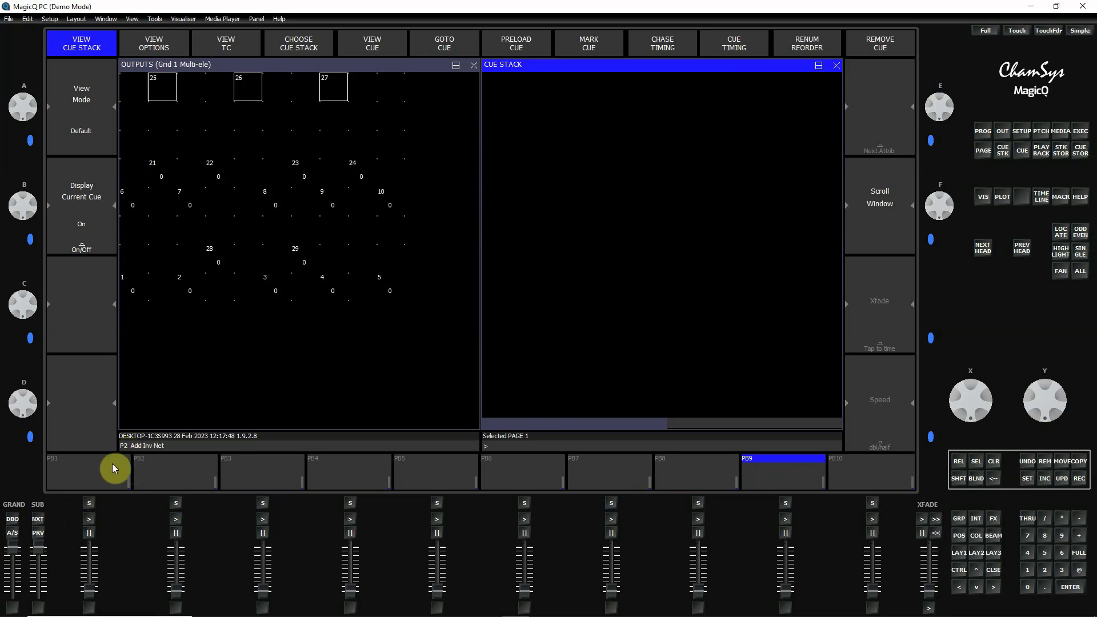
click(38, 533)
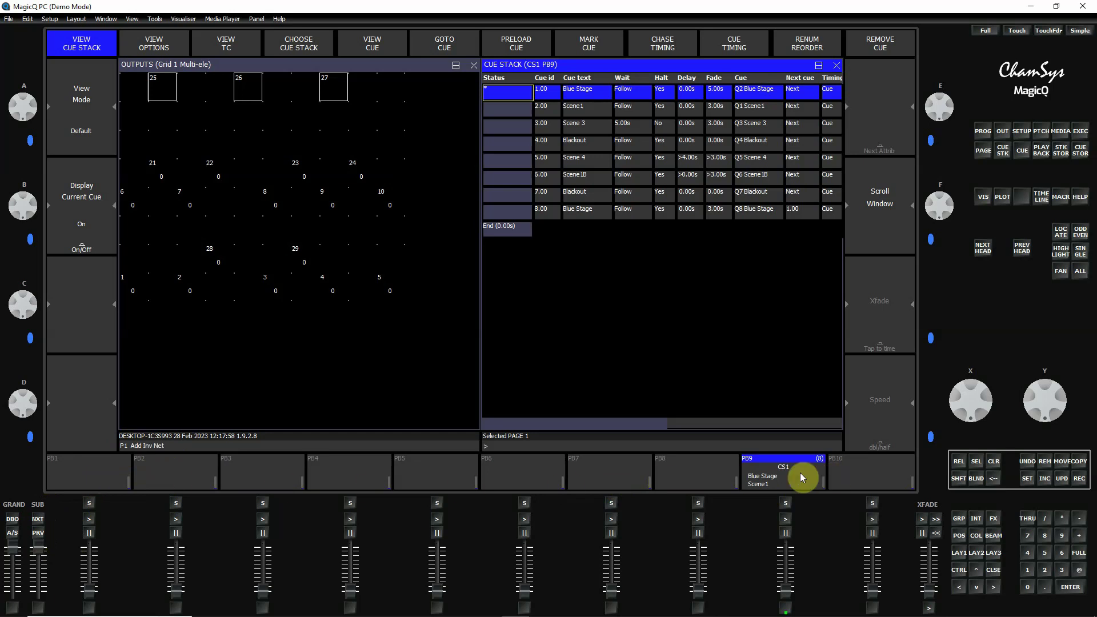
click(37, 518)
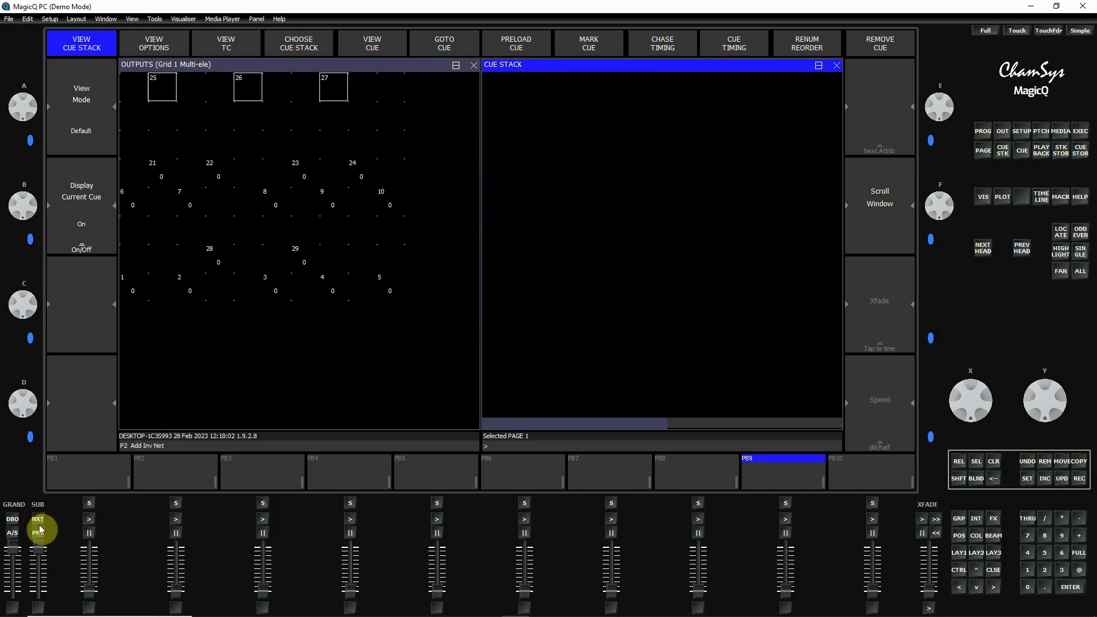
click(37, 520)
click(38, 533)
click(37, 534)
click(37, 534)
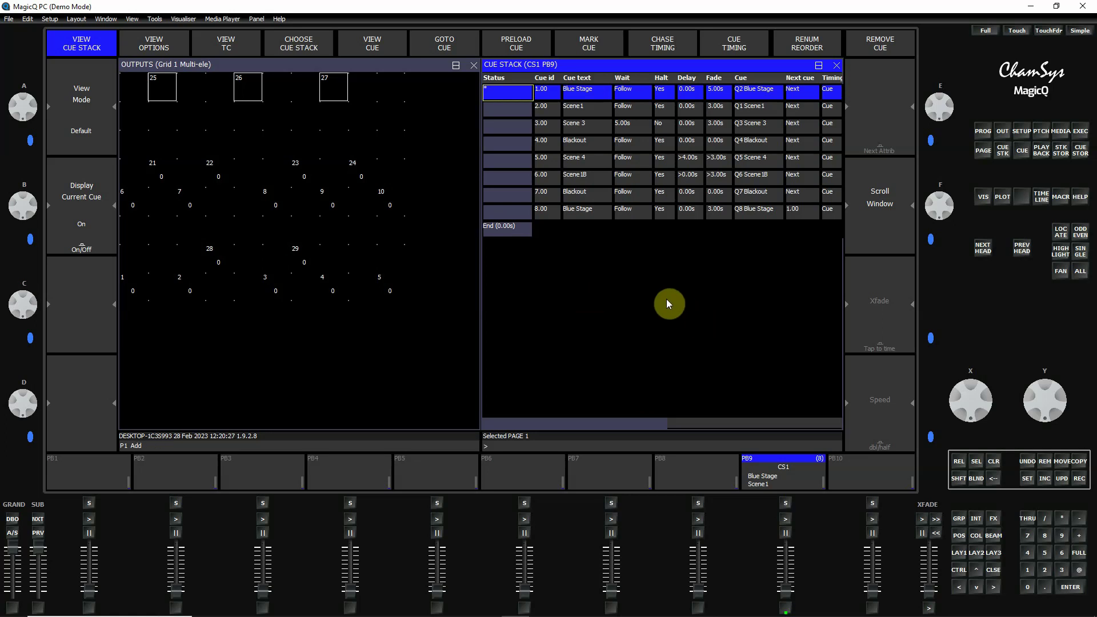
Open the Patch window and choose the Antari F3 as the head type
key(Escape)
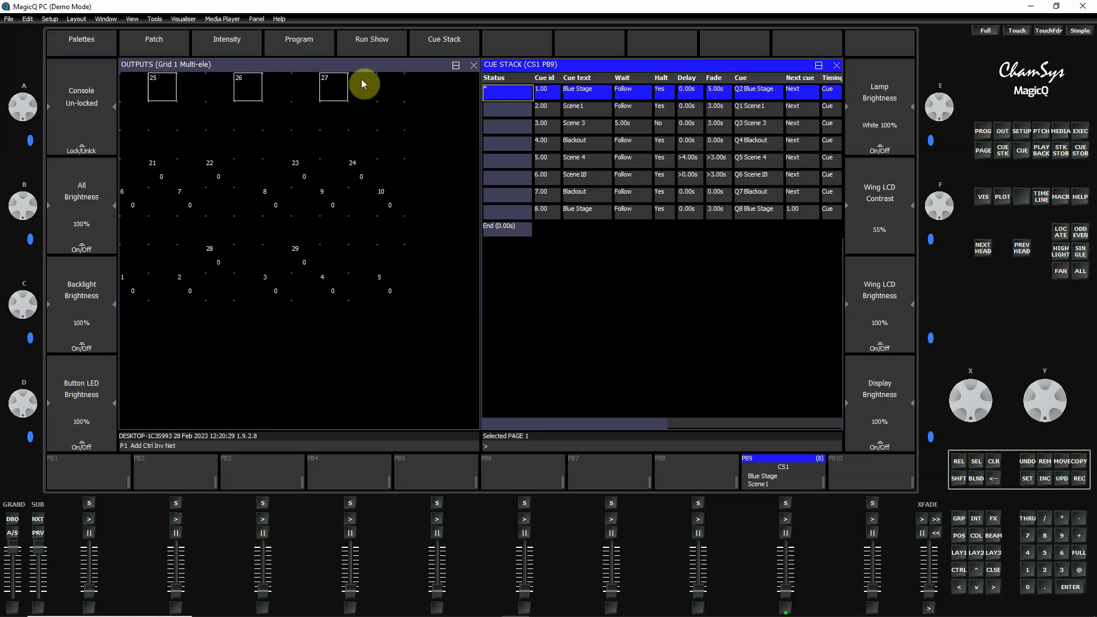
click(165, 51)
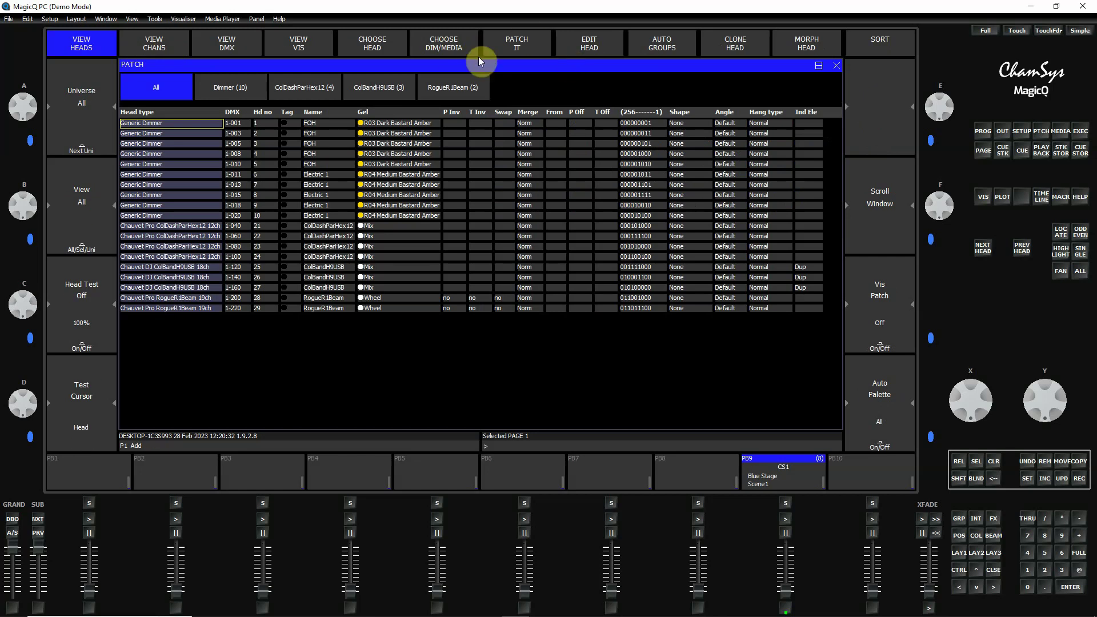
click(479, 57)
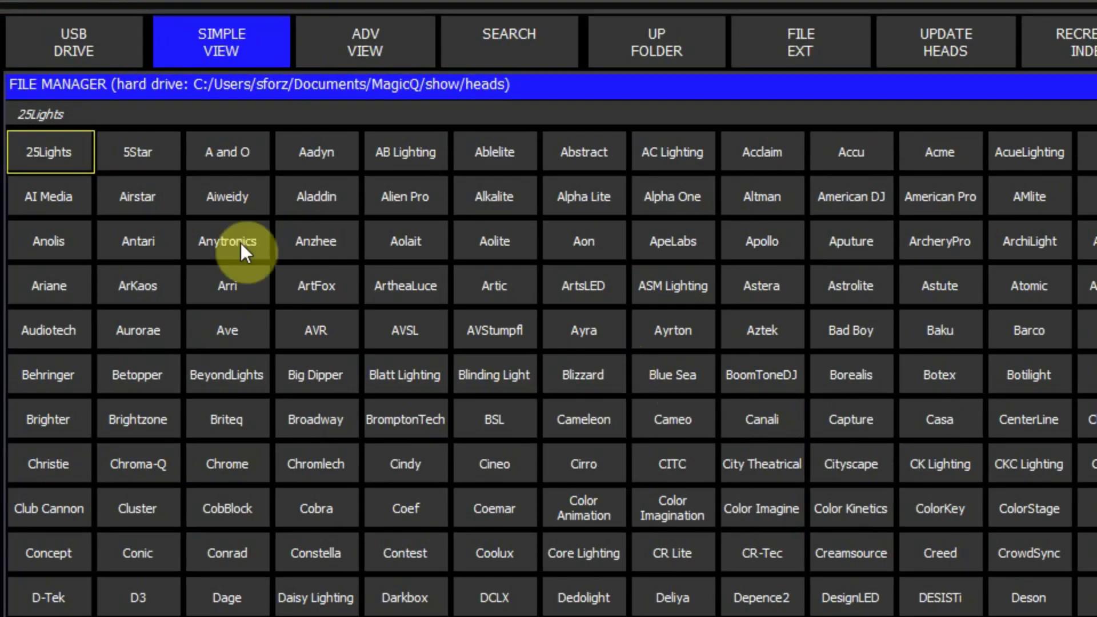
click(148, 246)
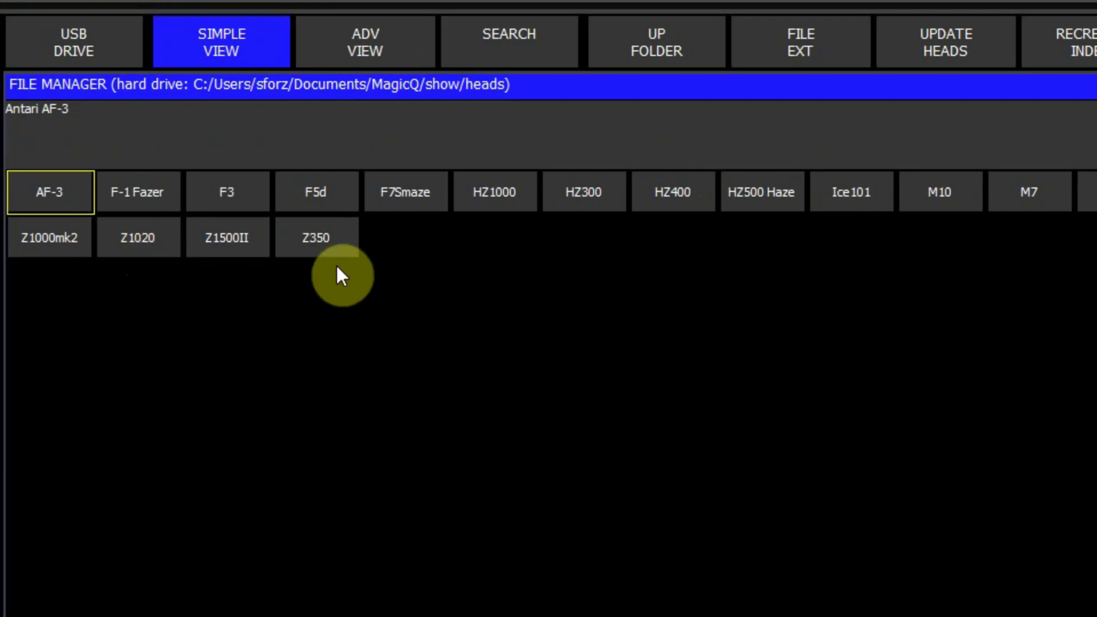
click(231, 197)
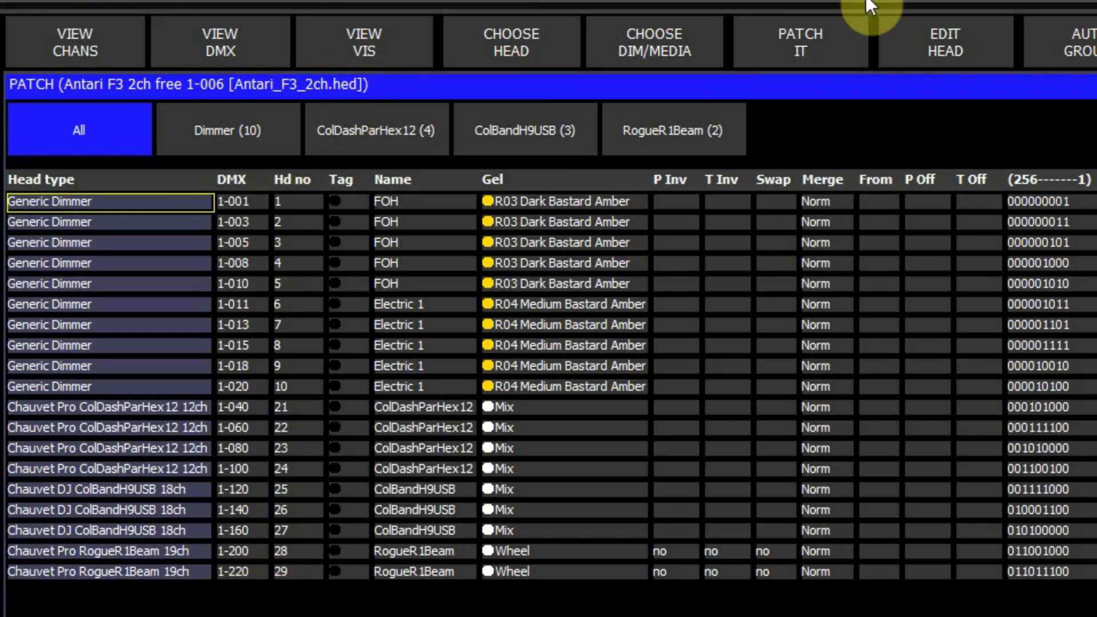
Patch the F3 fogger with 30@1-400, then show the patch channel list
click(818, 39)
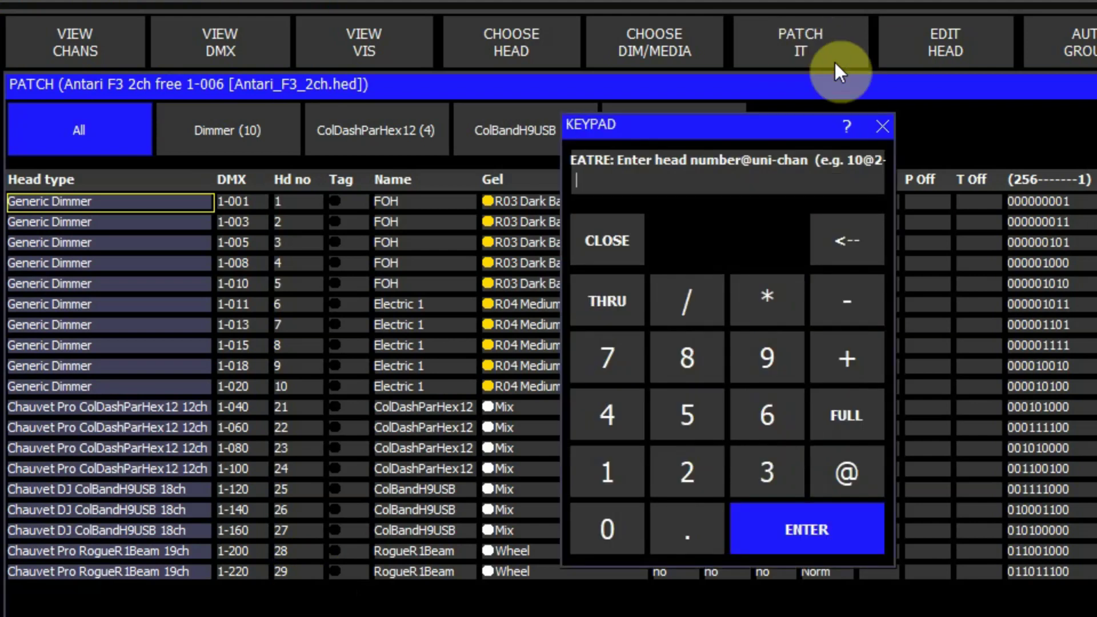
click(768, 472)
click(607, 529)
click(863, 477)
click(623, 474)
click(857, 306)
click(623, 413)
click(607, 527)
click(607, 527)
click(850, 523)
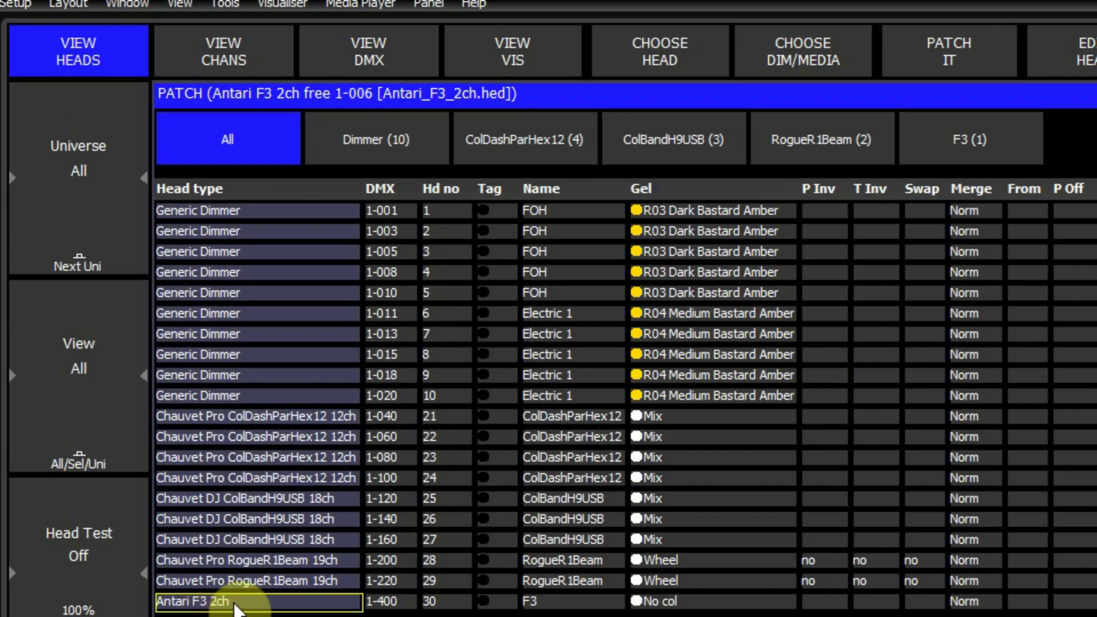
click(229, 59)
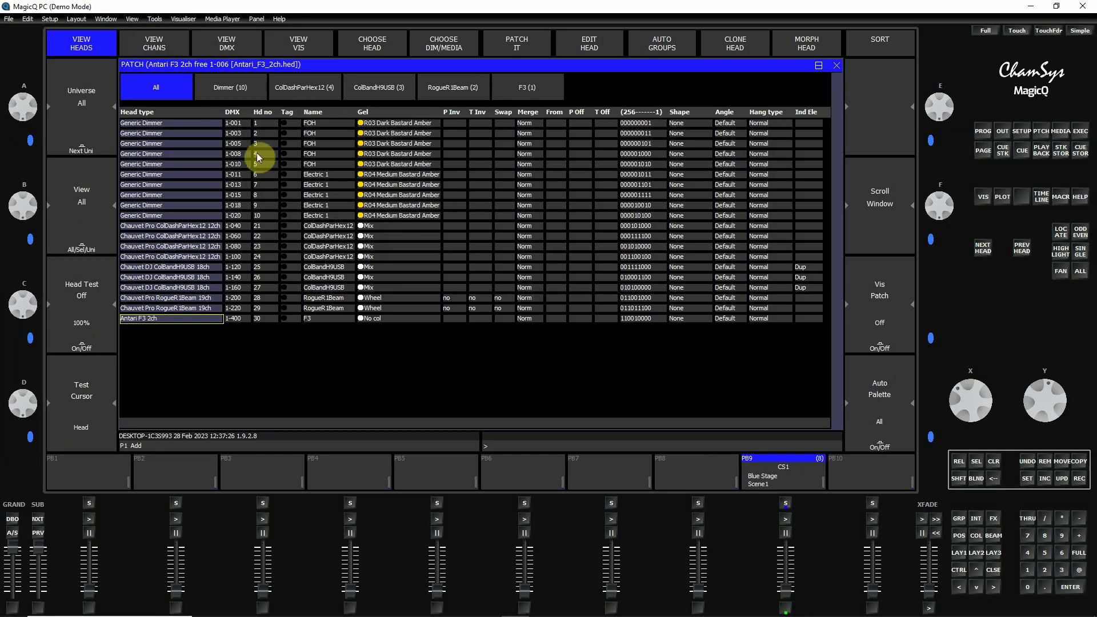
Select head 30 in the Intensity view and raise its output to 100%
key(ctrl)
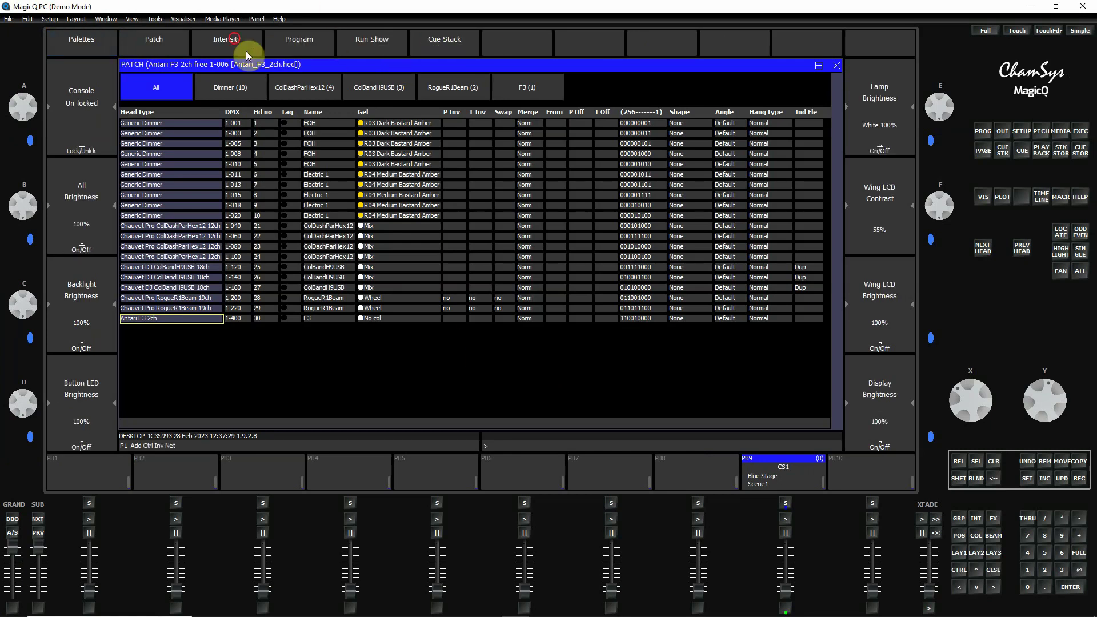
click(228, 43)
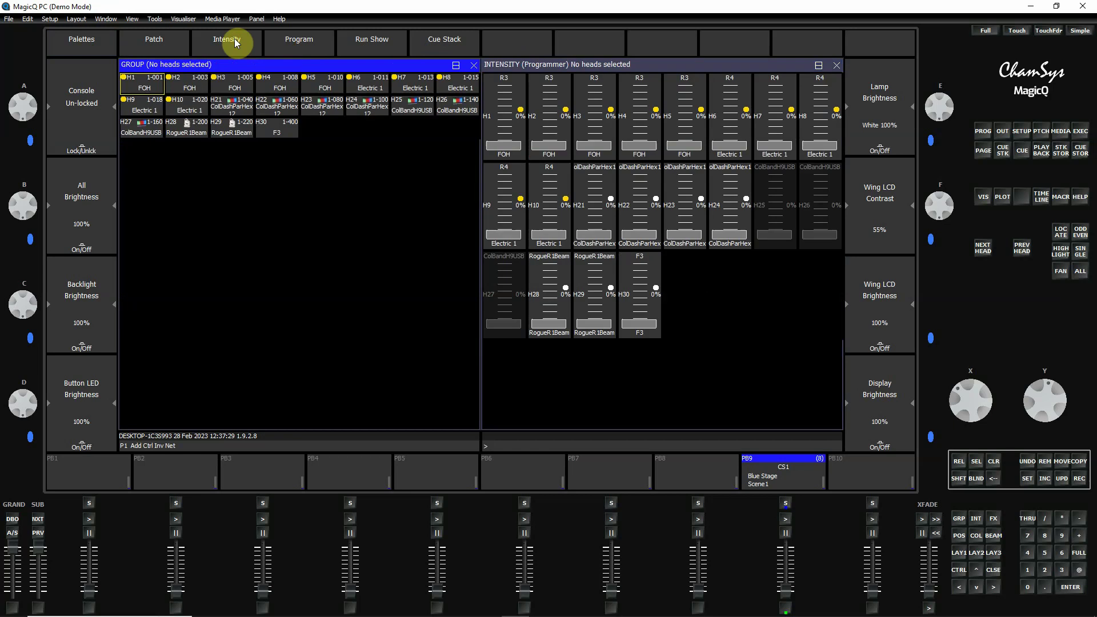
click(281, 133)
click(738, 312)
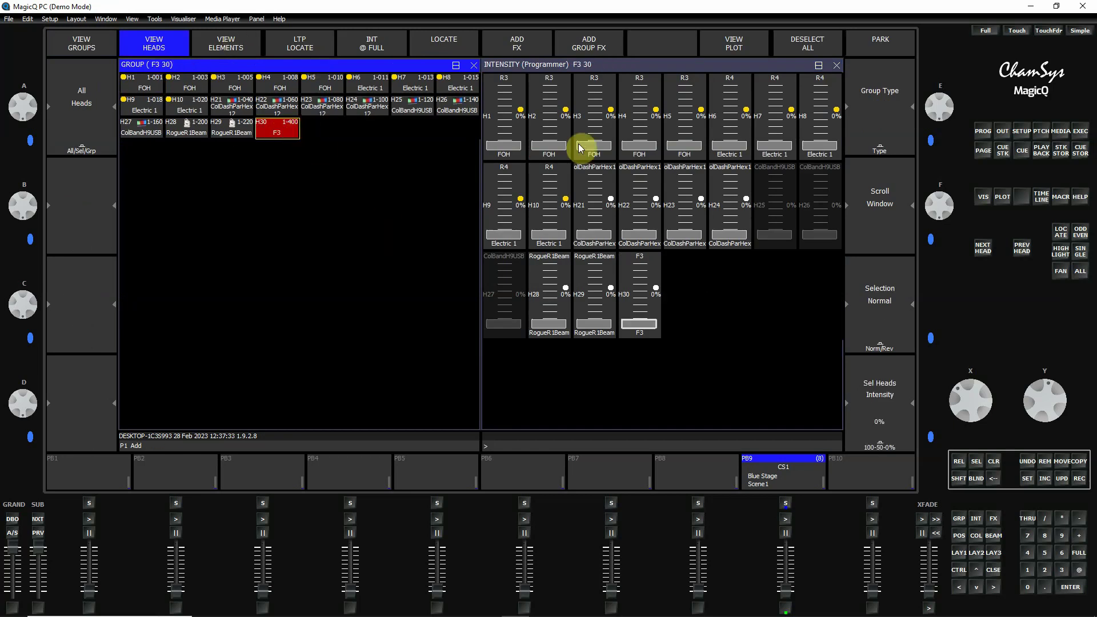
drag(641, 323, 643, 247)
click(648, 263)
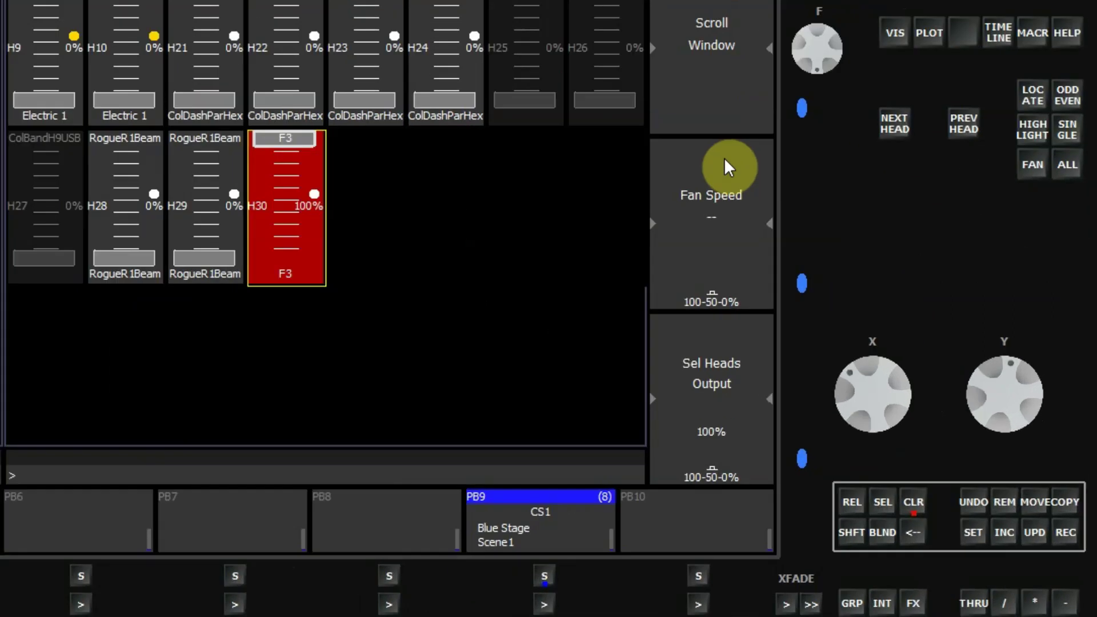
Set the fogger's fan speed to 100%, keeping head 30's output at full
click(885, 269)
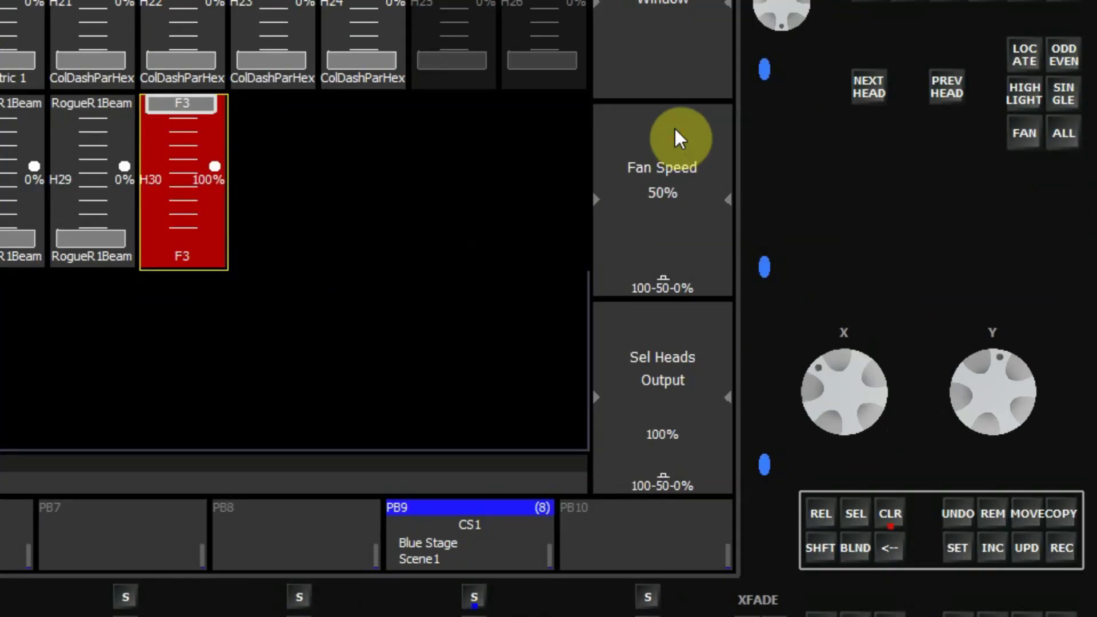
click(679, 137)
click(212, 103)
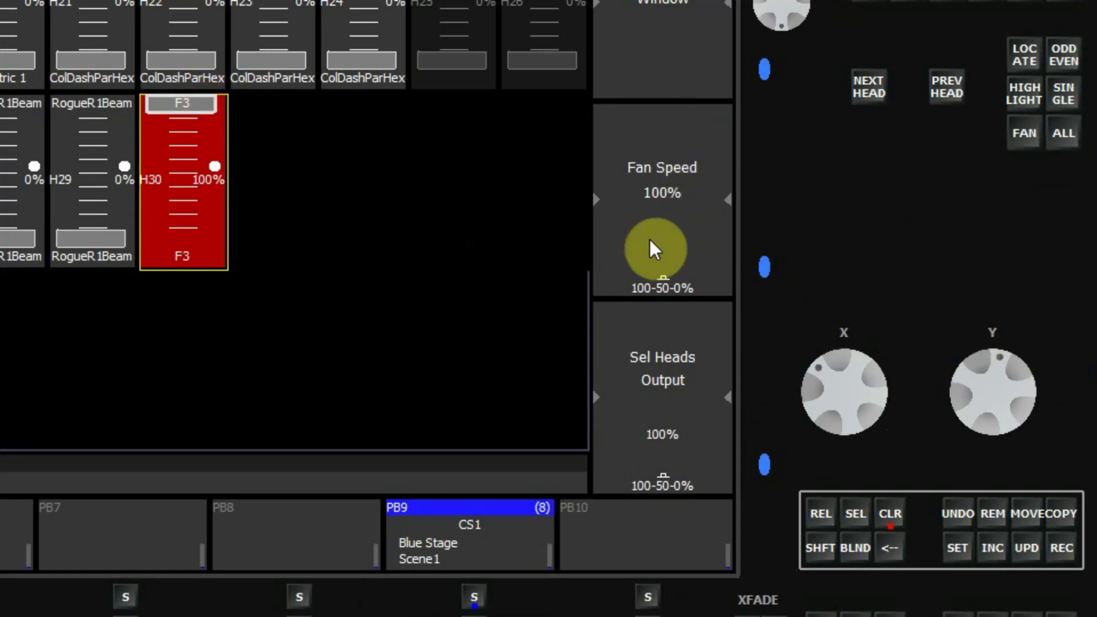
drag(840, 397, 837, 547)
click(826, 547)
drag(1023, 434, 985, 551)
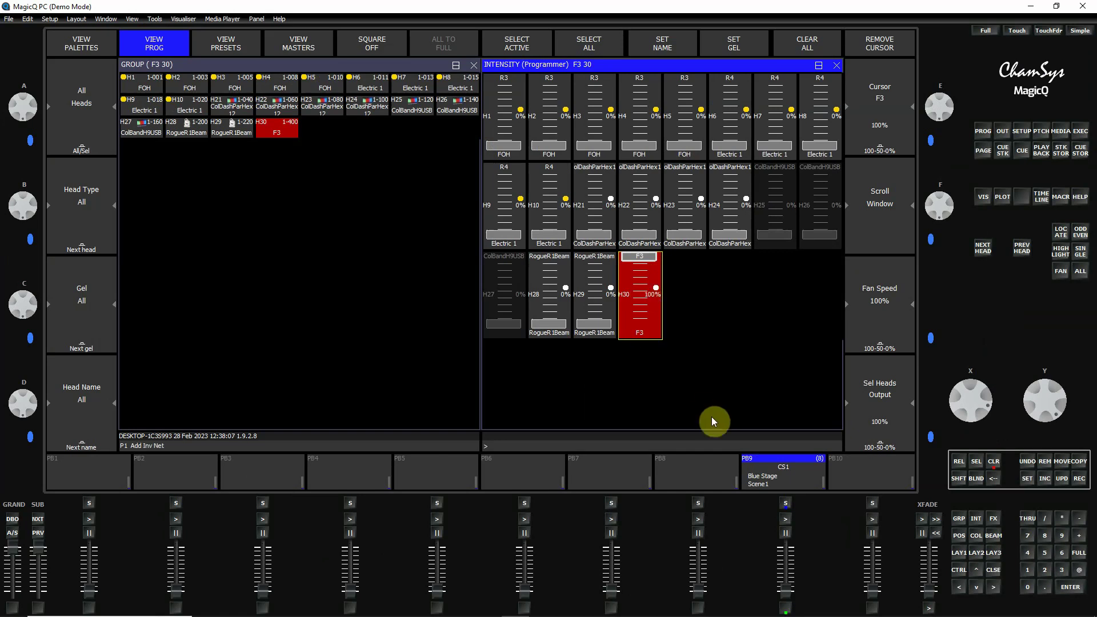
Record the fogger look onto PB7 and name cue 1.00 'Fog On'
click(1080, 480)
click(612, 481)
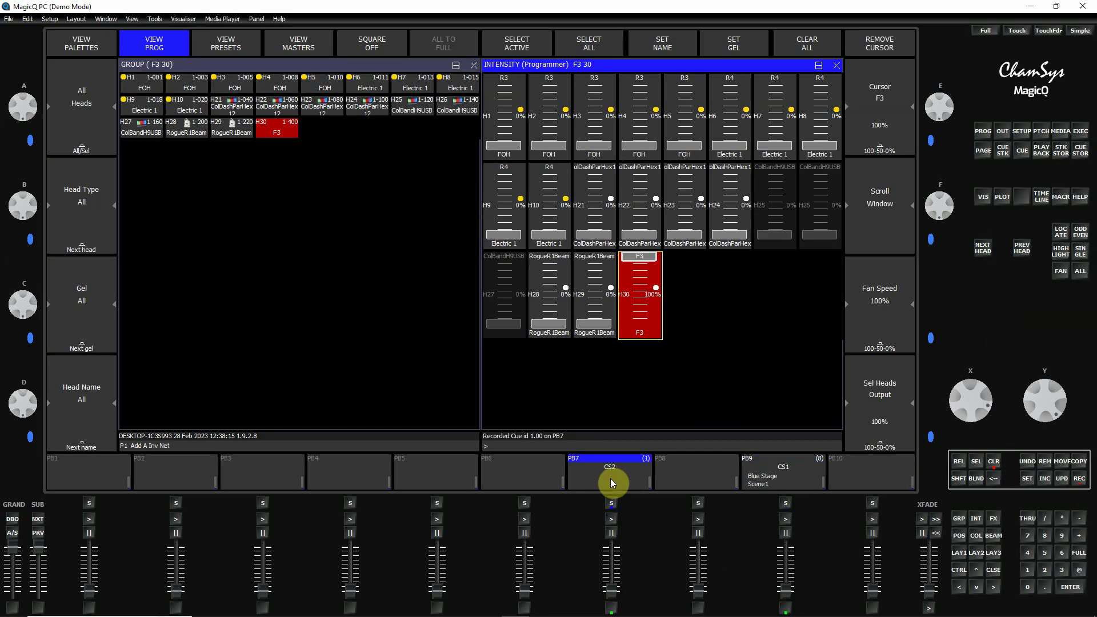
click(623, 474)
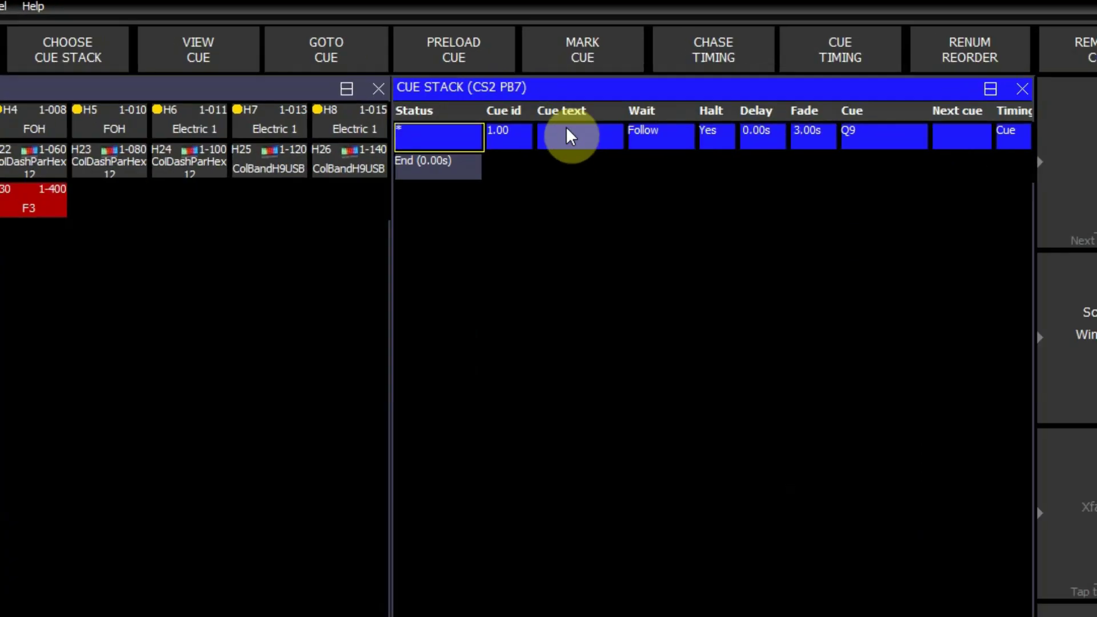
click(580, 142)
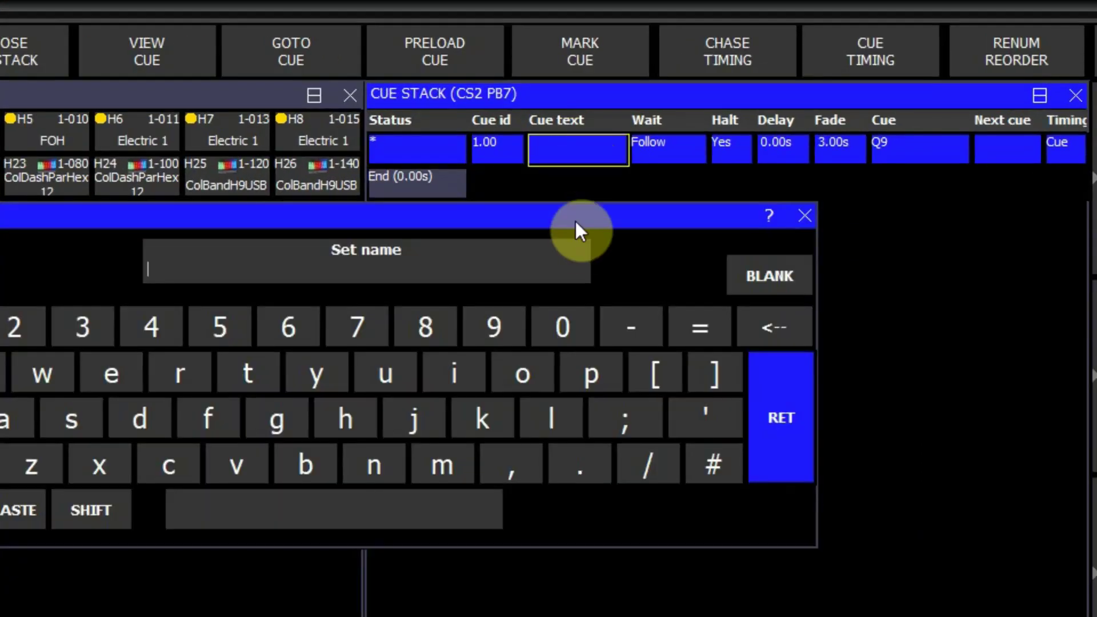
text(Fog On)
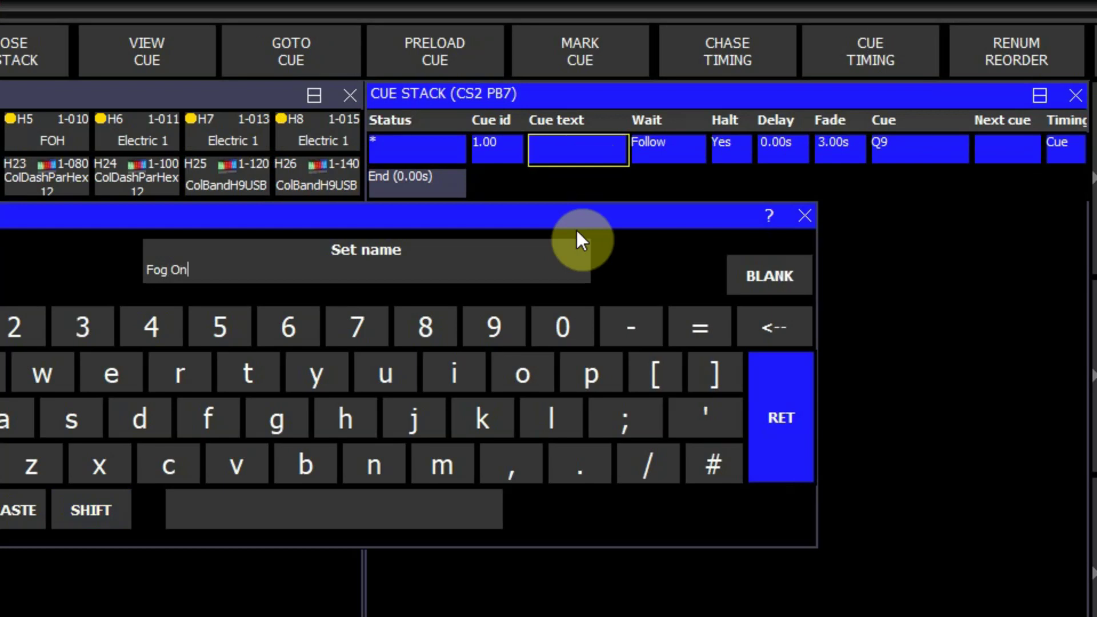
click(789, 423)
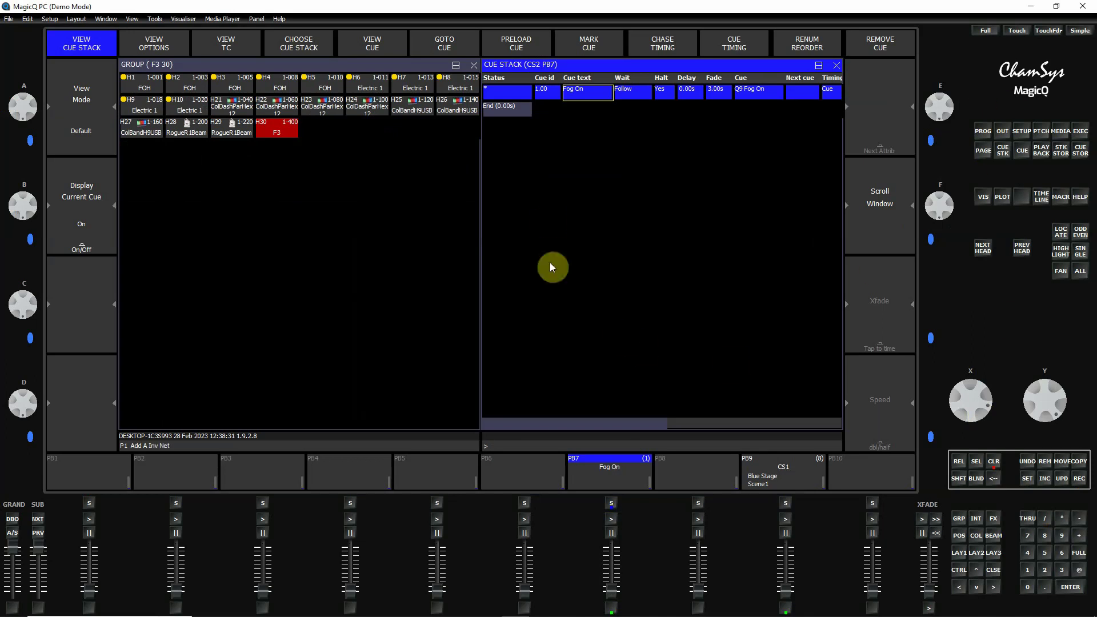
click(229, 39)
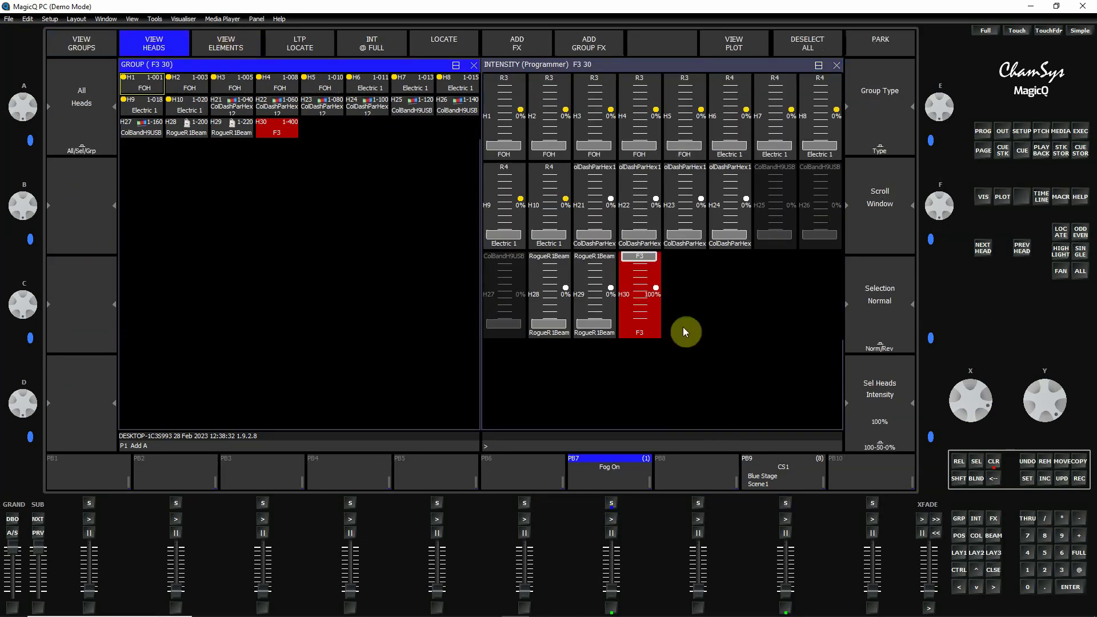
Drop head 30's output and fan speed to 0% and record it as cue 2.00 on PB7
click(990, 132)
click(636, 86)
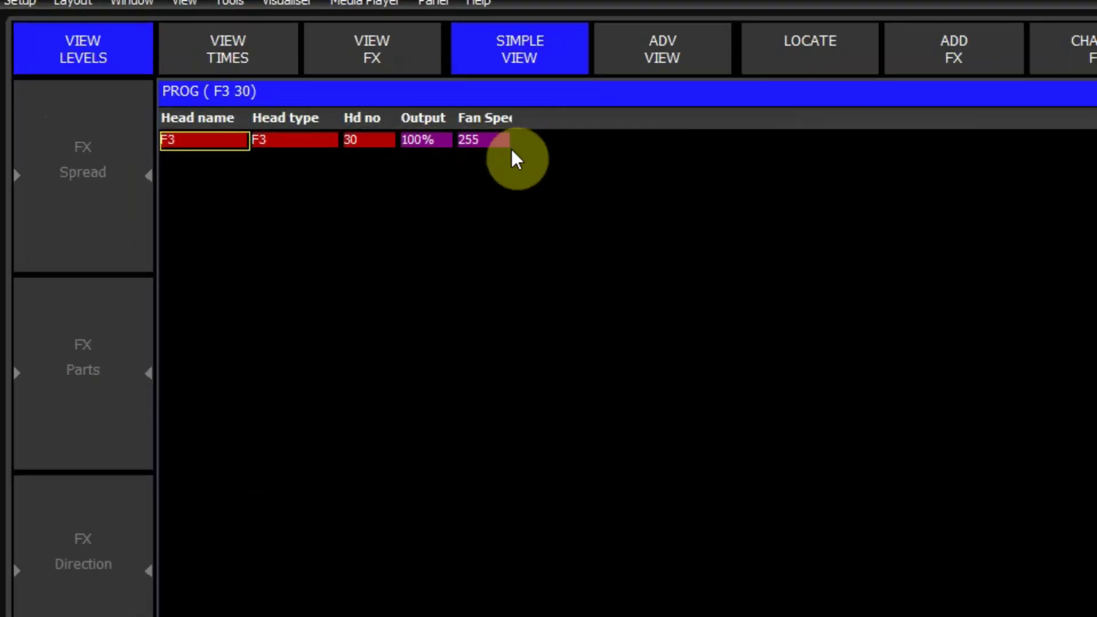
key(Escape)
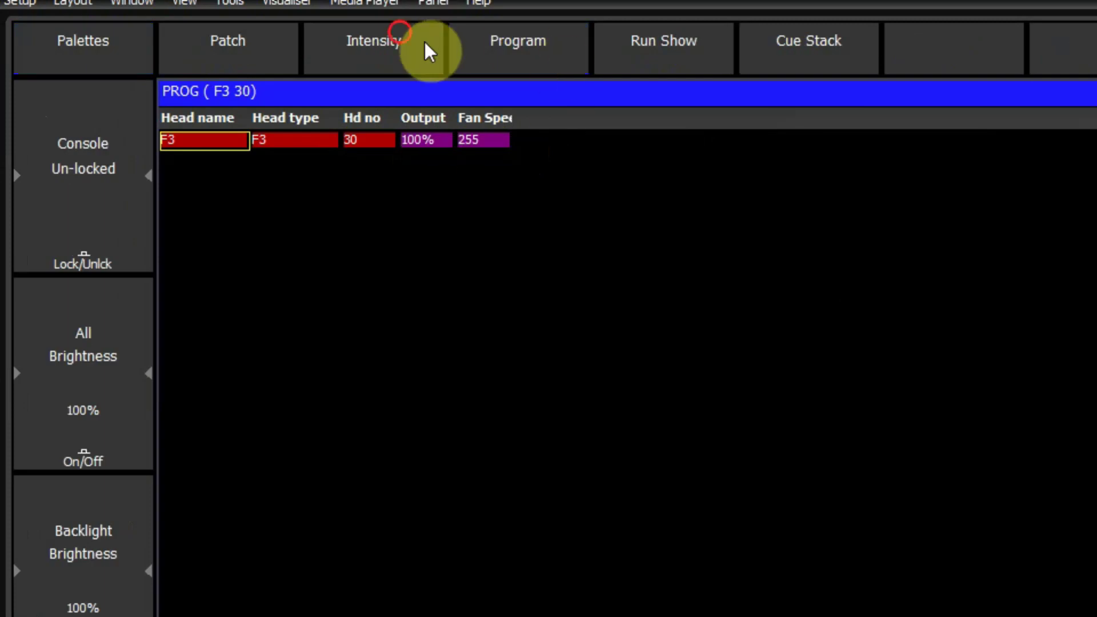
click(399, 40)
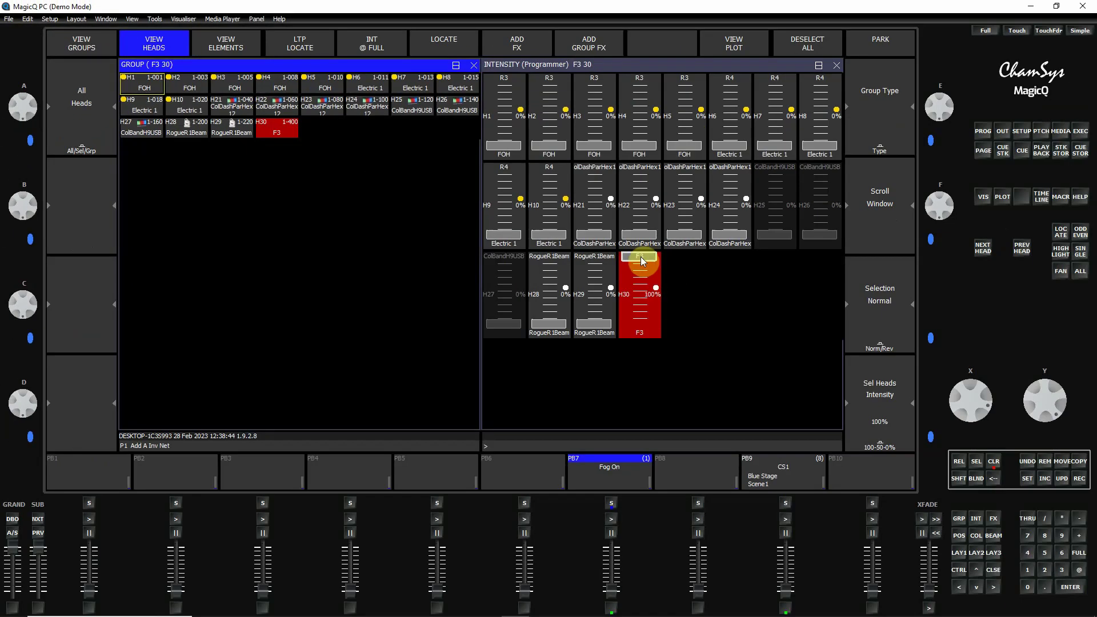
drag(642, 261, 637, 372)
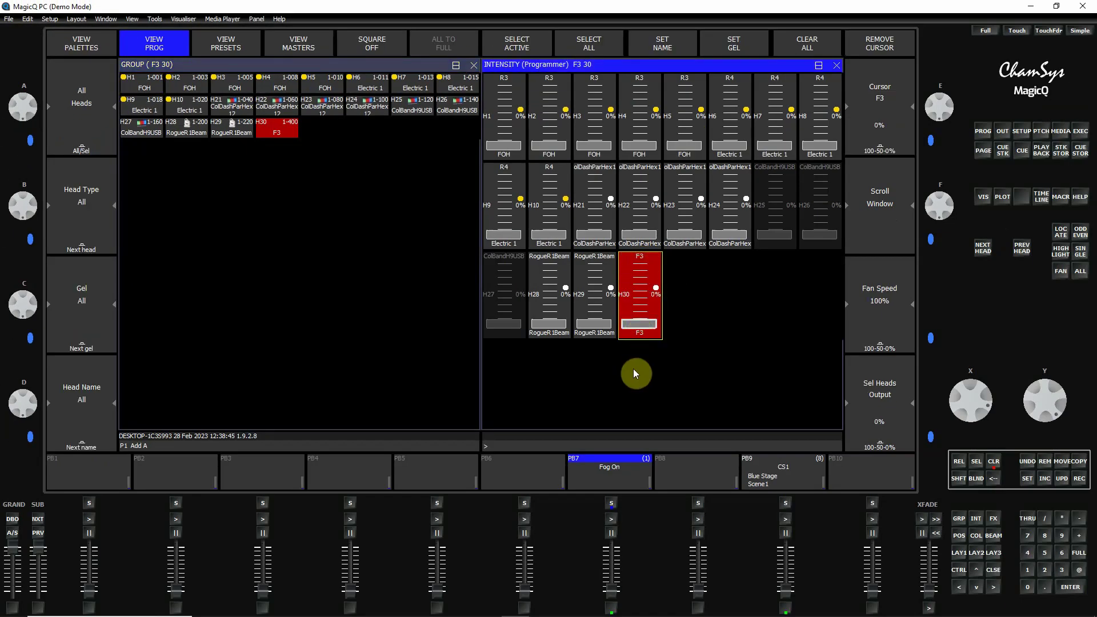
click(876, 335)
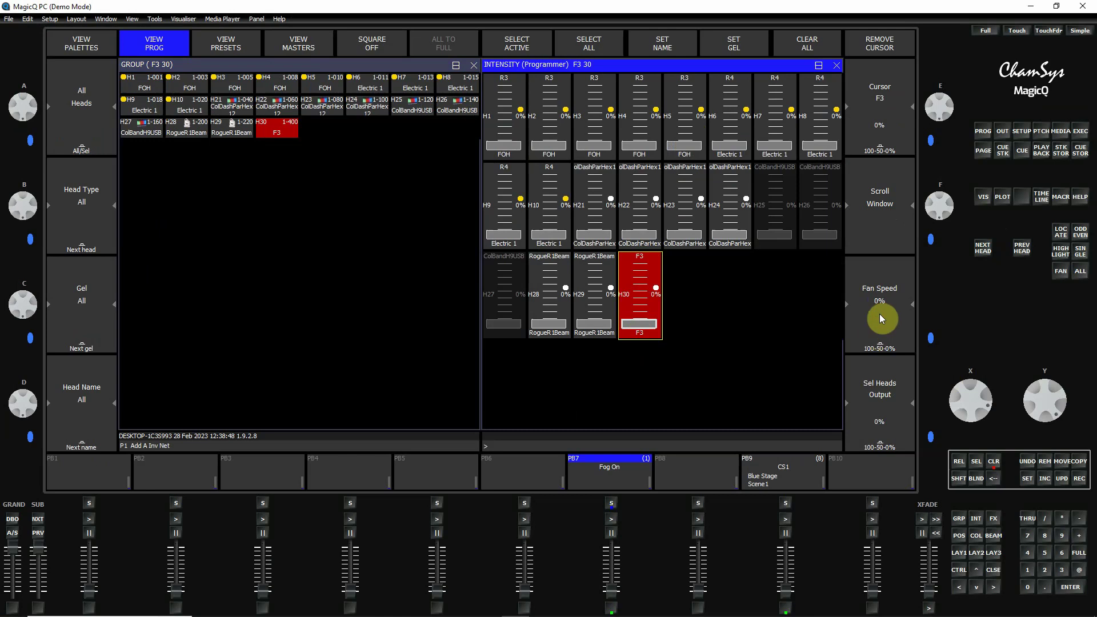
click(1080, 479)
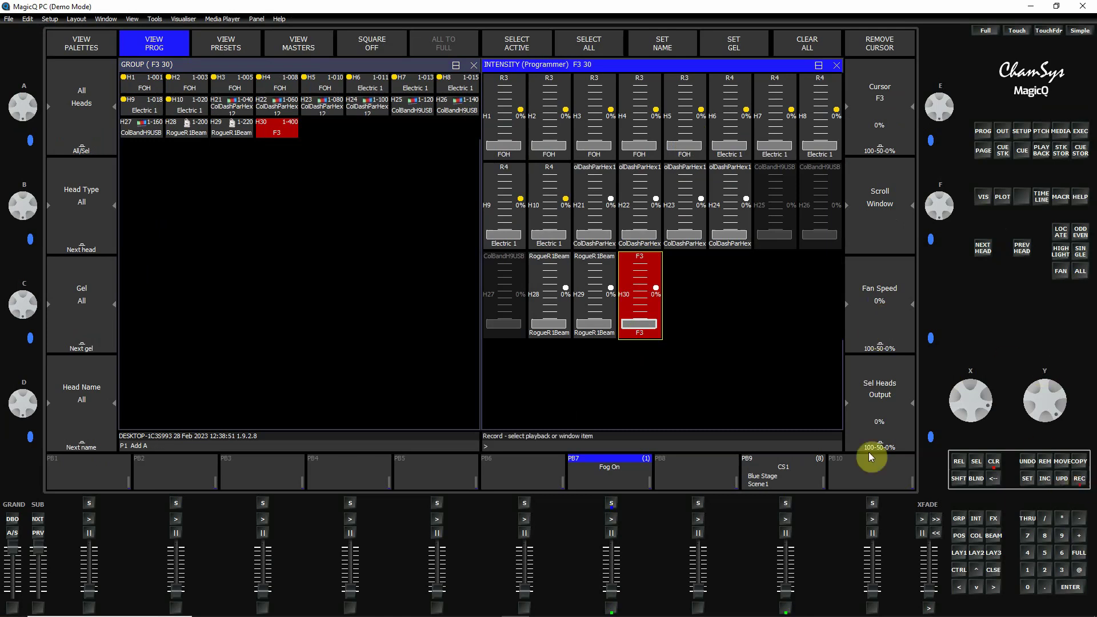
click(609, 479)
Name PB7's cue 2.00 'Fog Off', clear the programmer, and display PB9's CS1 stack
click(609, 481)
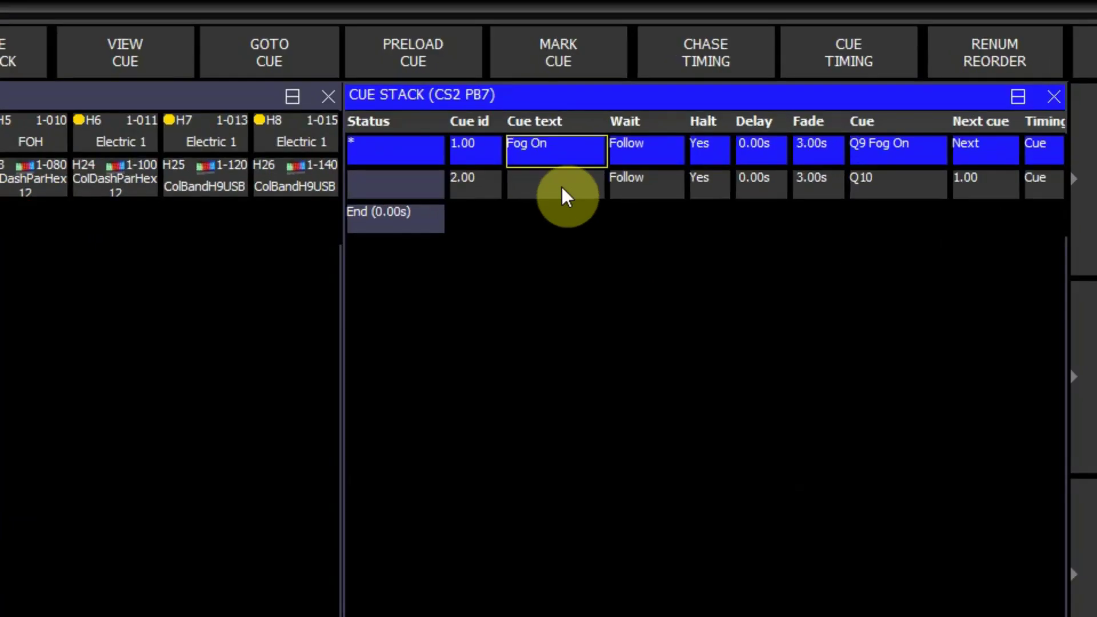
click(591, 108)
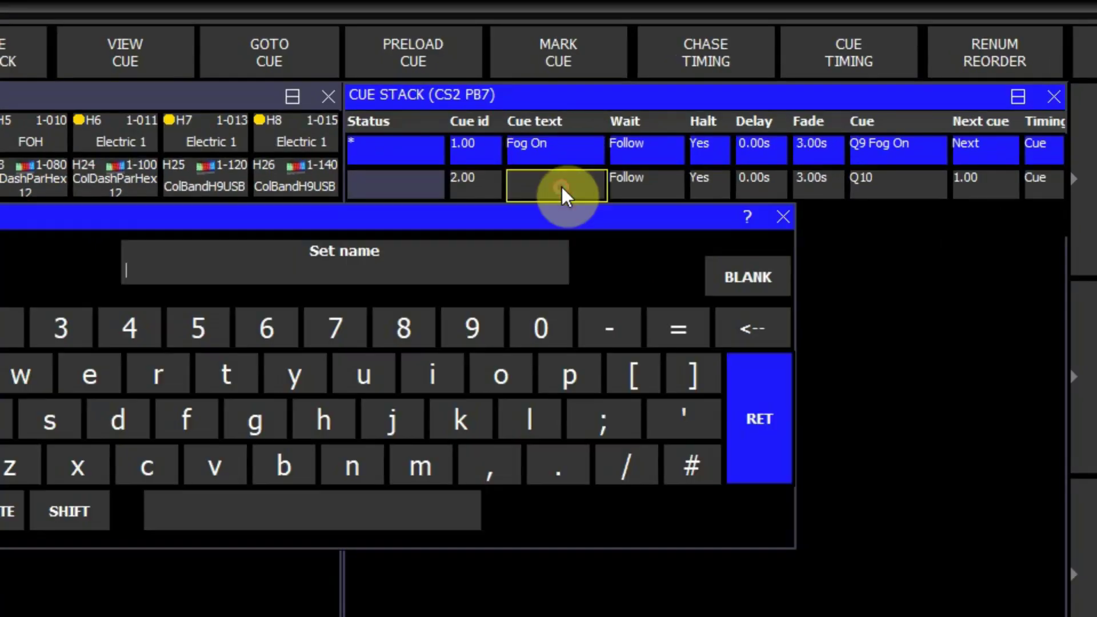
text(Fog Off)
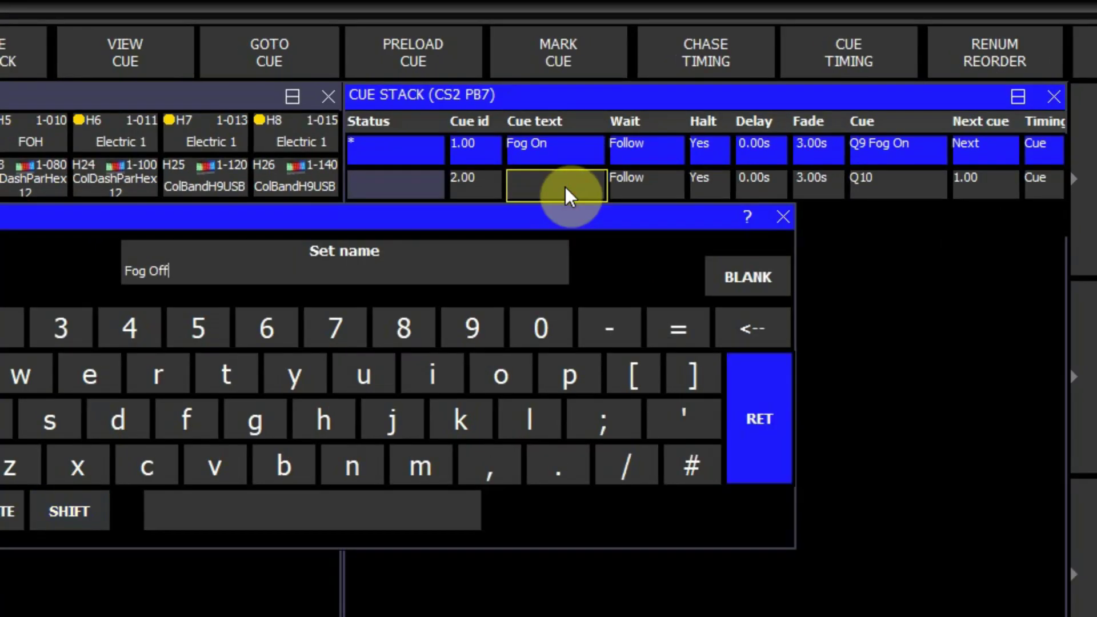
click(767, 427)
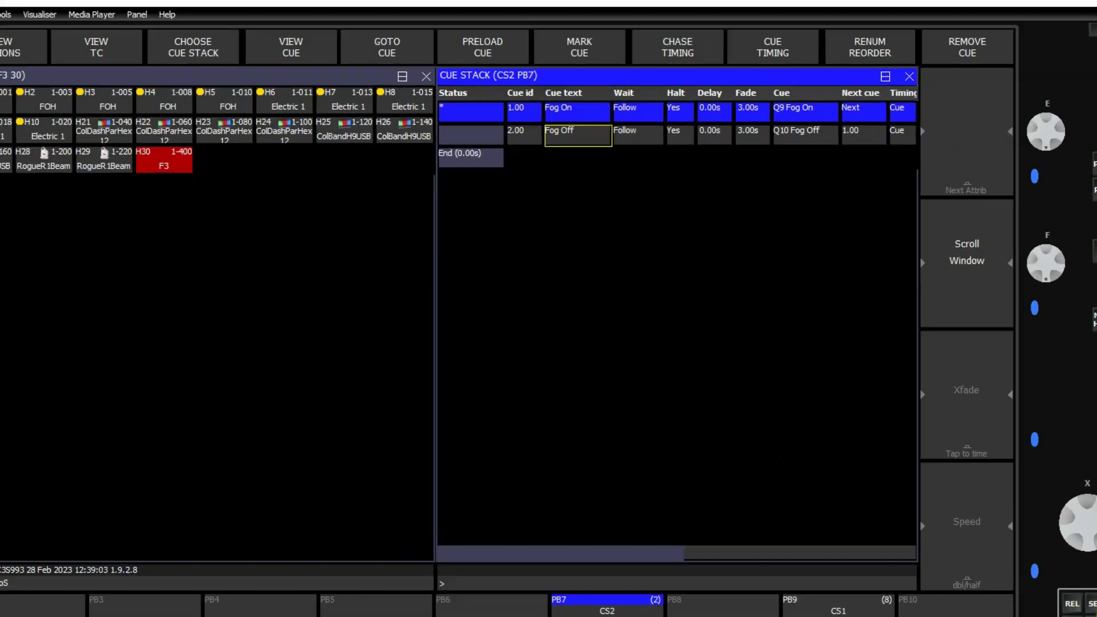
click(1096, 616)
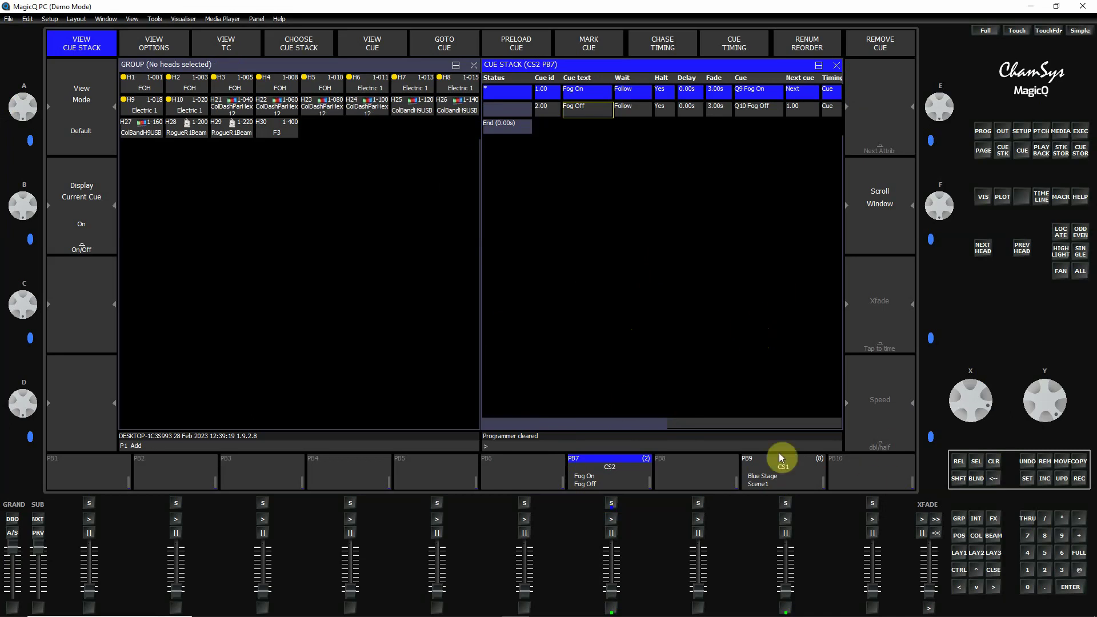
click(798, 479)
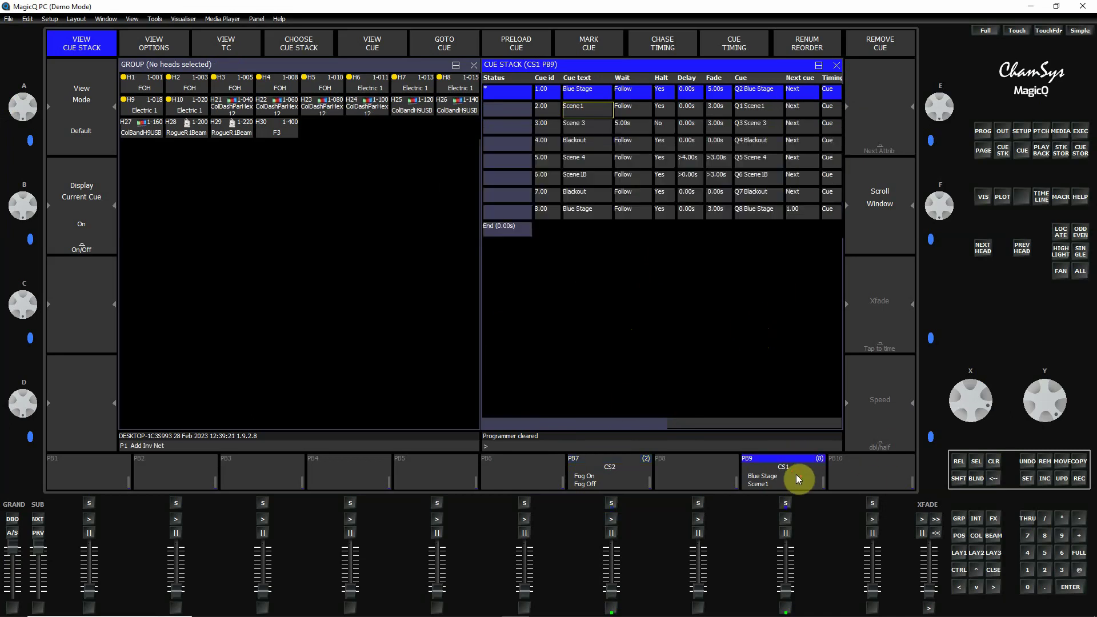
Close the Group window and give cue 5.00 the macro g7/1
key(ctrl)
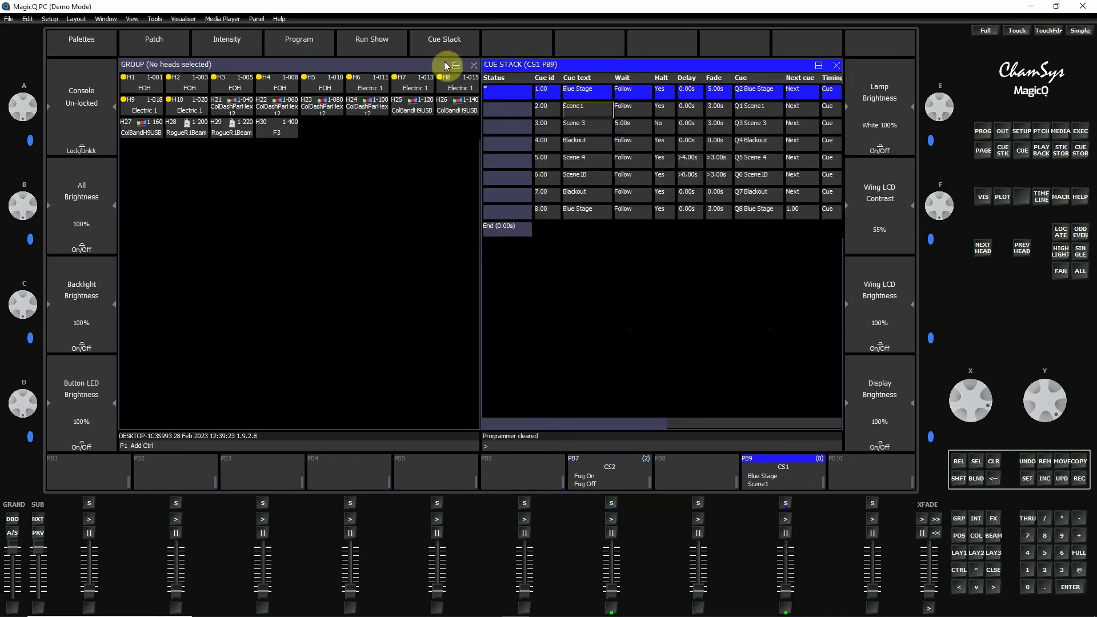
click(444, 46)
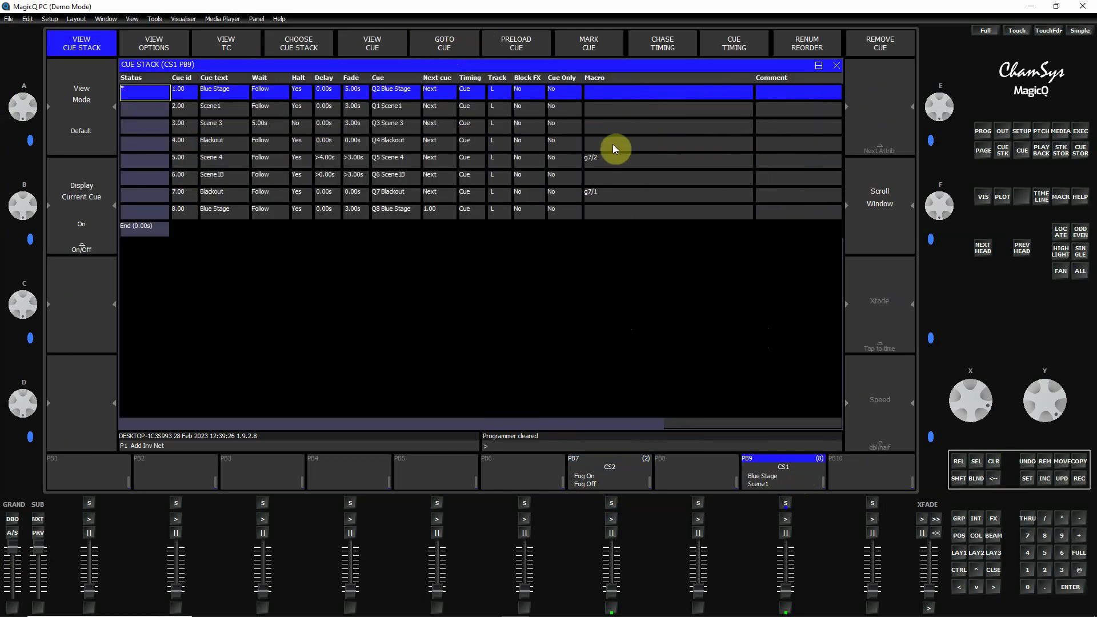
key(ctrl+z)
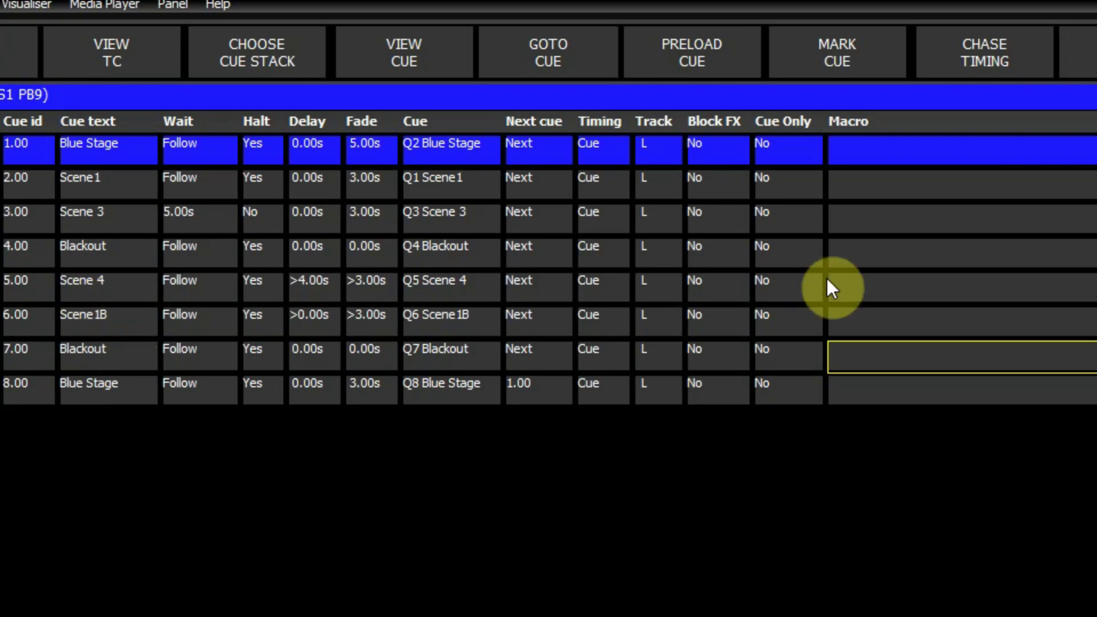
double_click(880, 280)
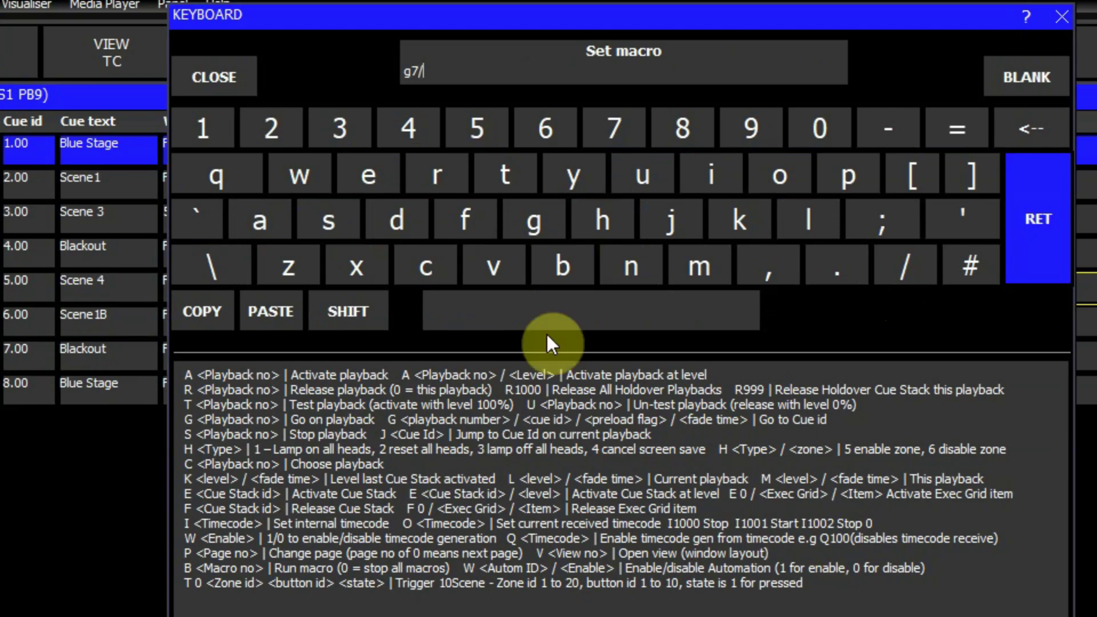
text(1)
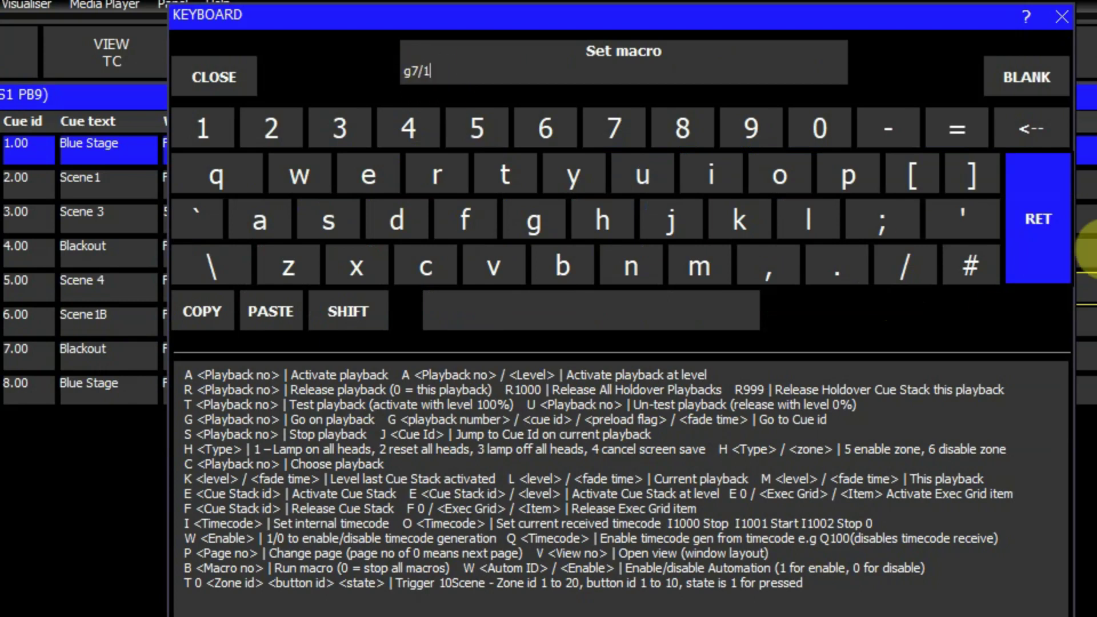
click(1036, 240)
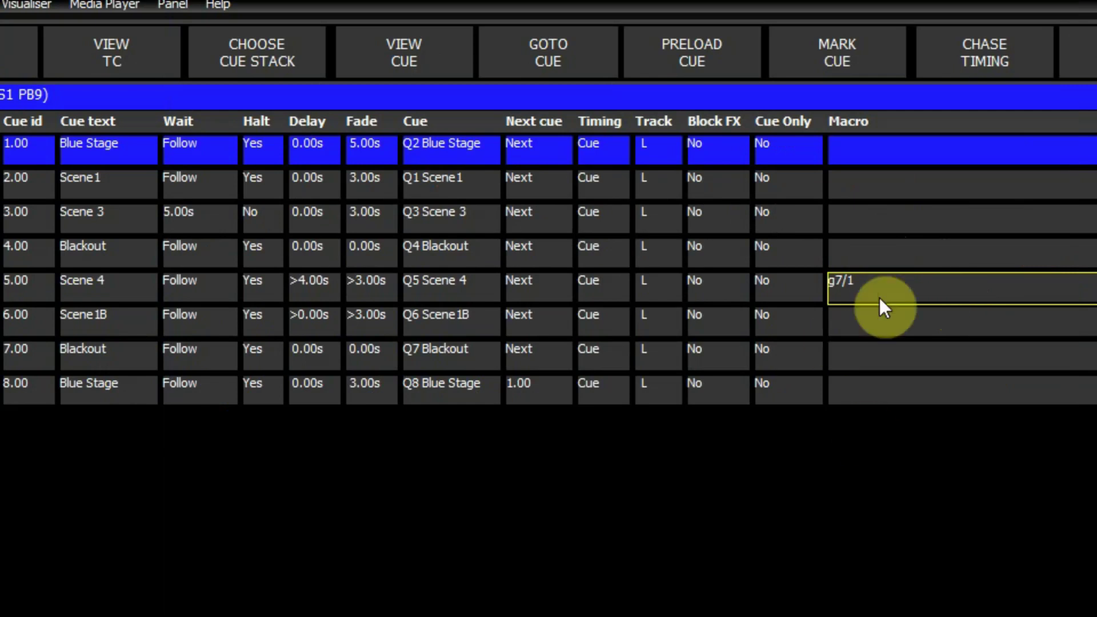
Give cue 7.00 the macro g7/2
double_click(920, 360)
text(g7)
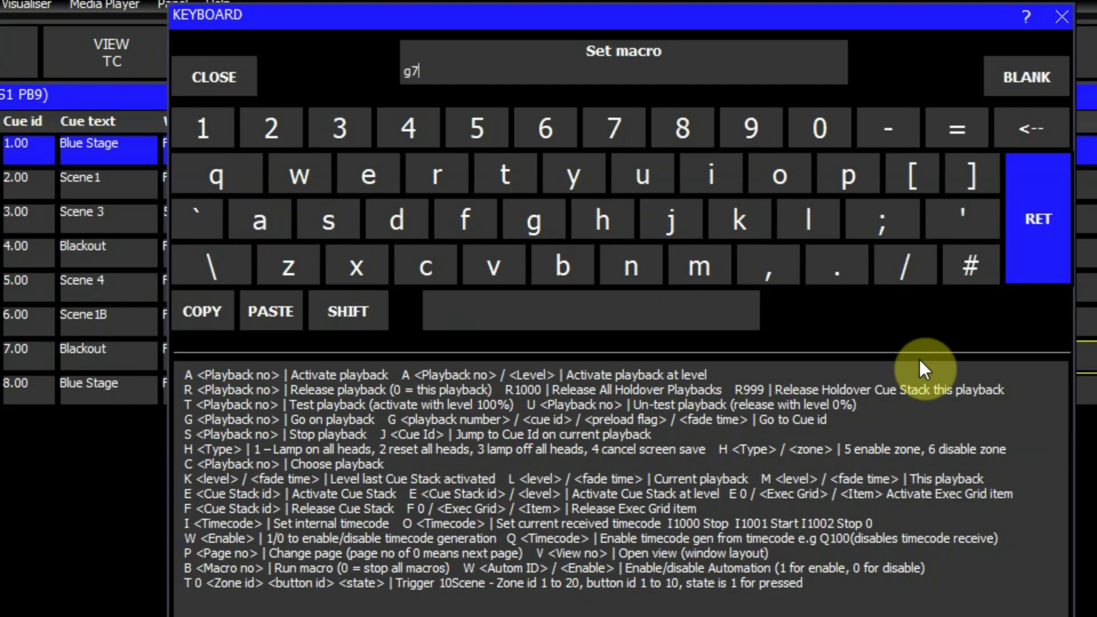
text(/2)
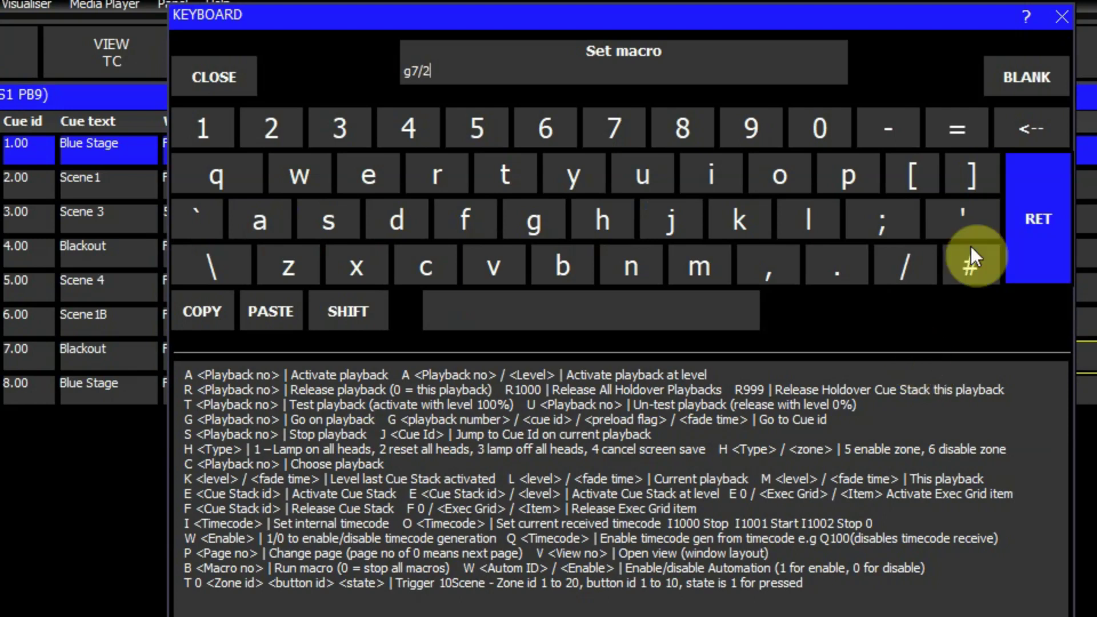
key(Return)
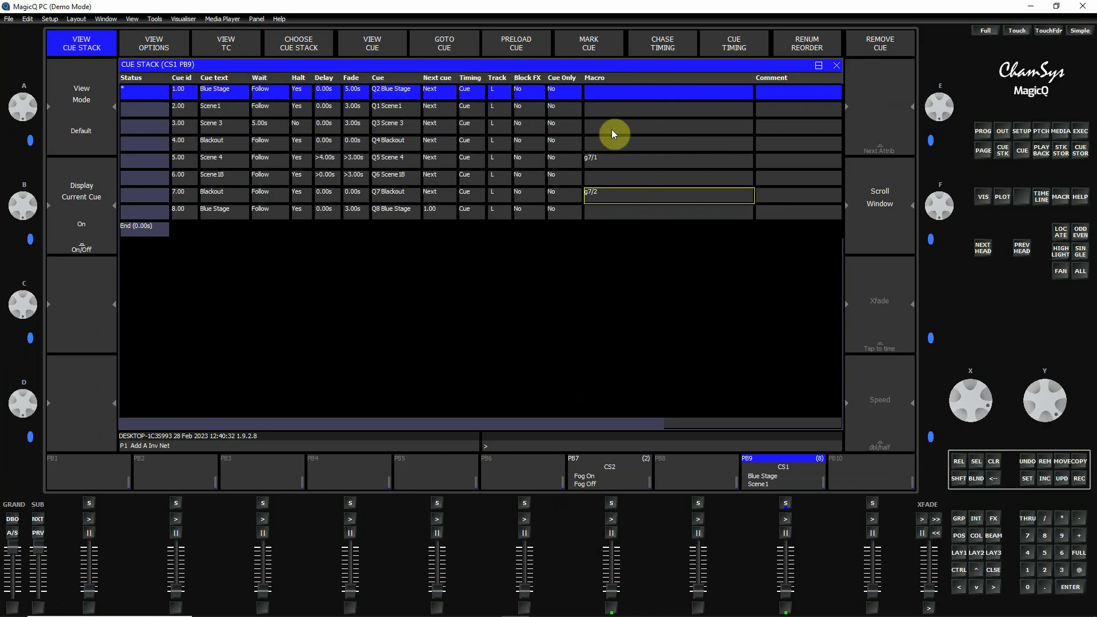
key(ctrl+l)
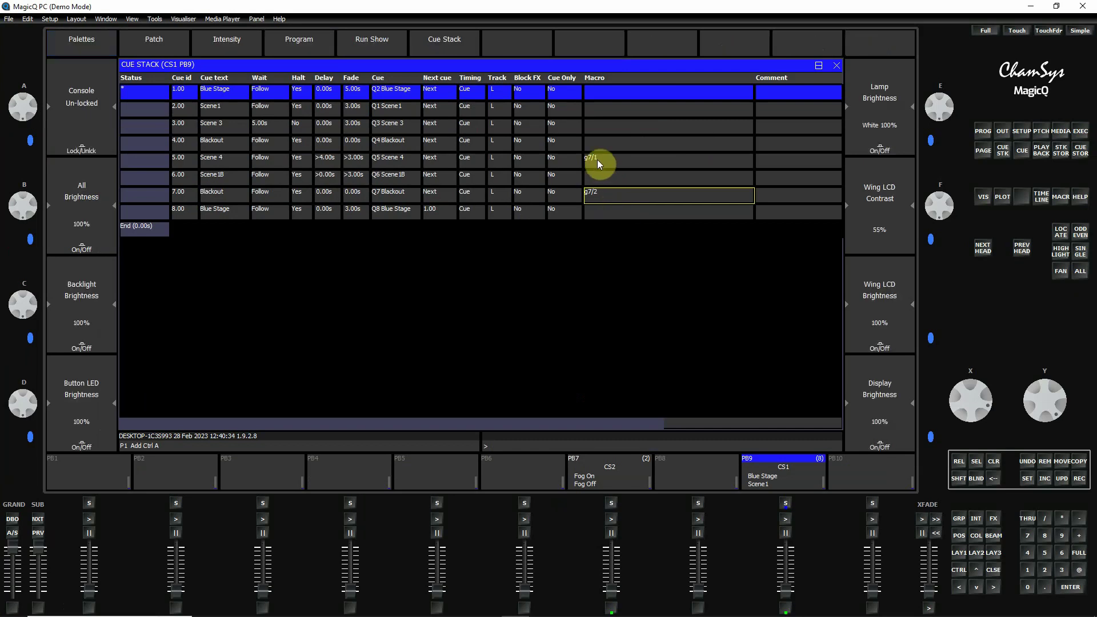
Switch to the Outputs layout and raise the PB7 and PB9 faders
click(371, 44)
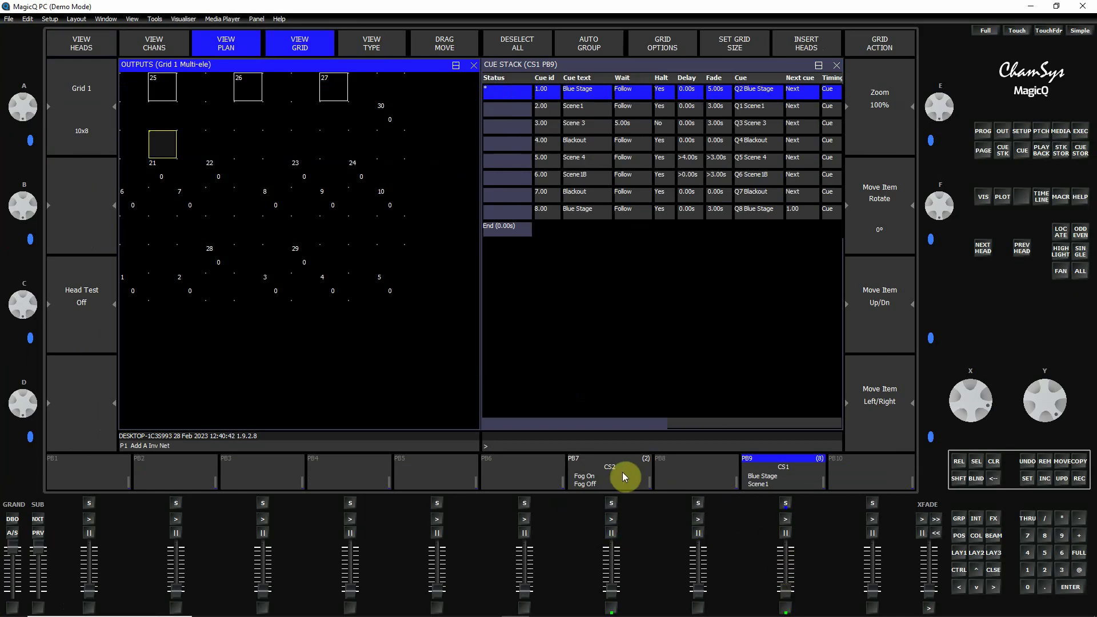
drag(612, 593, 612, 540)
drag(789, 591, 790, 543)
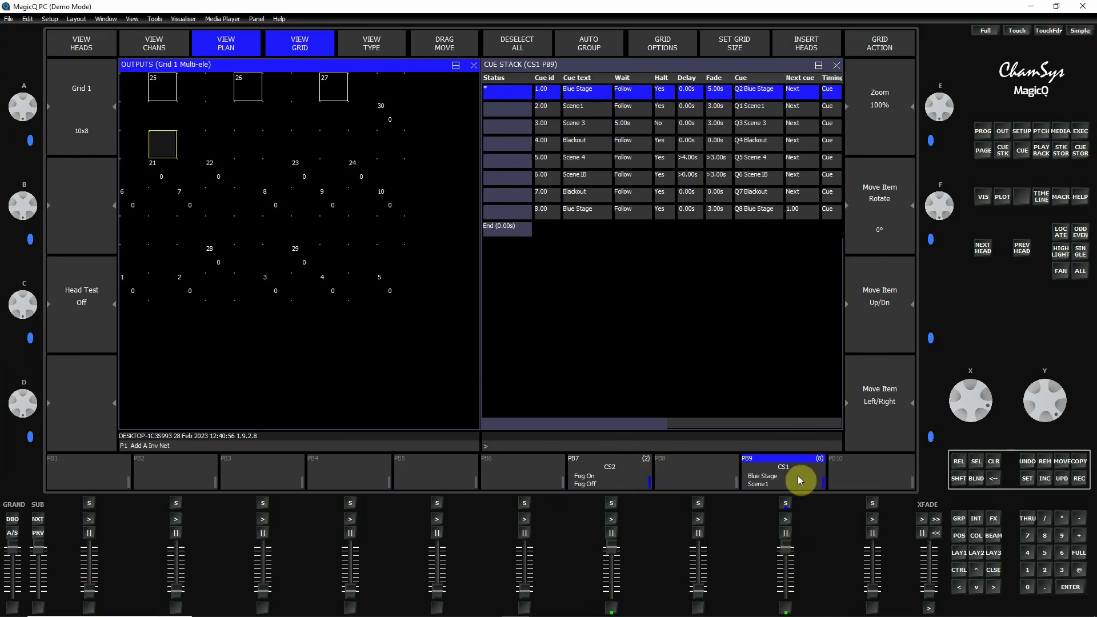
Run PB9 through cues 1–4, stopping on cue 4.00 Blackout
click(798, 479)
click(787, 519)
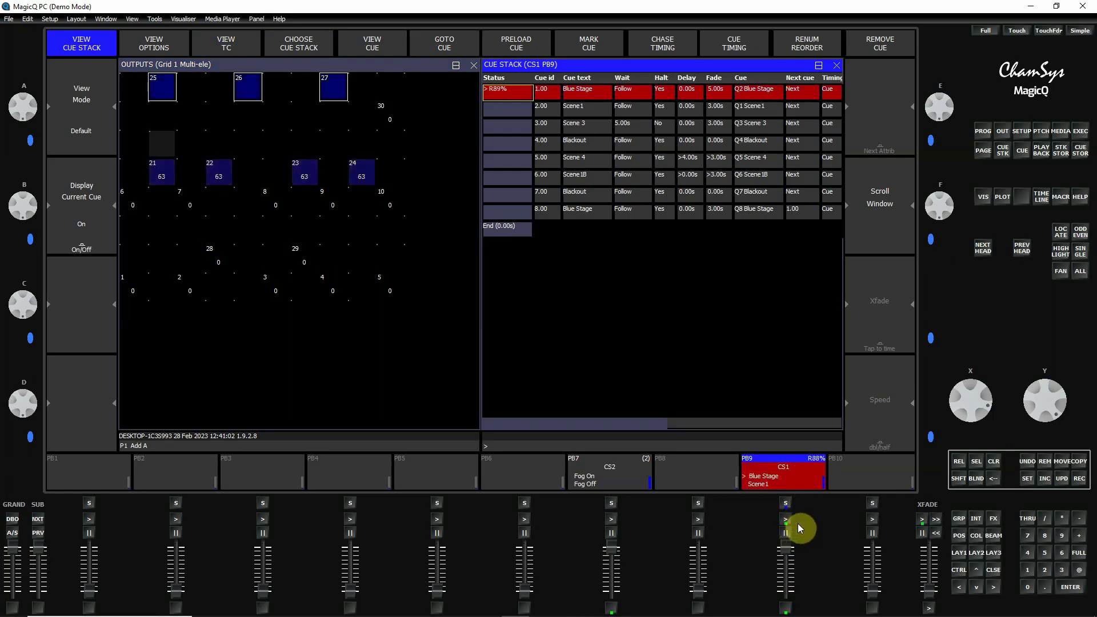
click(787, 520)
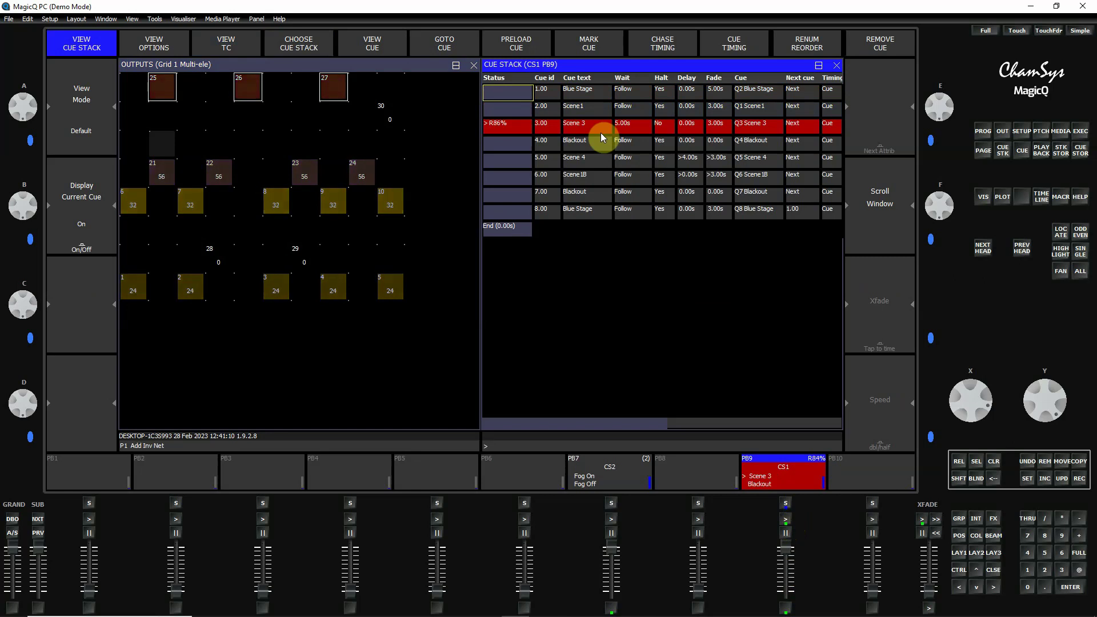
click(787, 527)
click(787, 517)
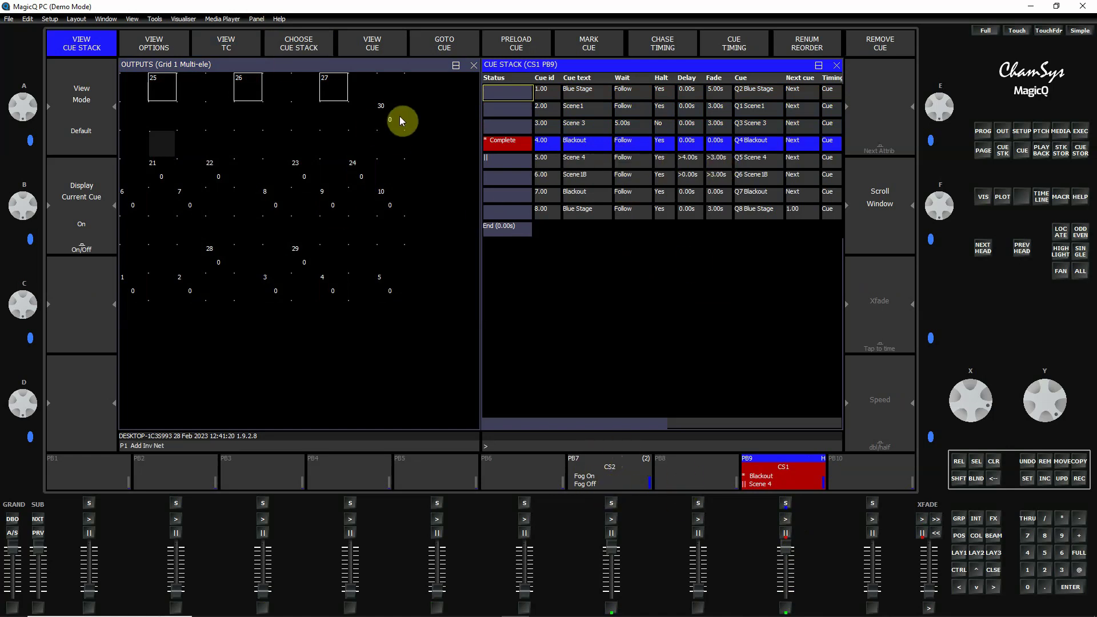
Fire PB9's cues 5–7 (Scene 4, Scene1B, Blackout), triggering PB7's Fog On then Fog Off
click(787, 520)
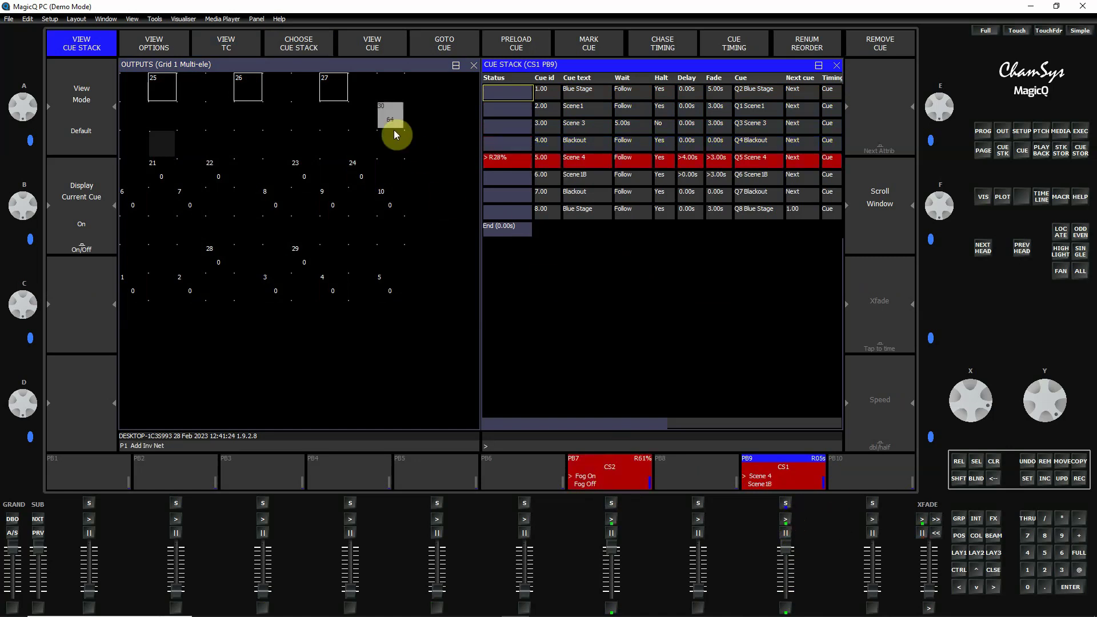
click(588, 466)
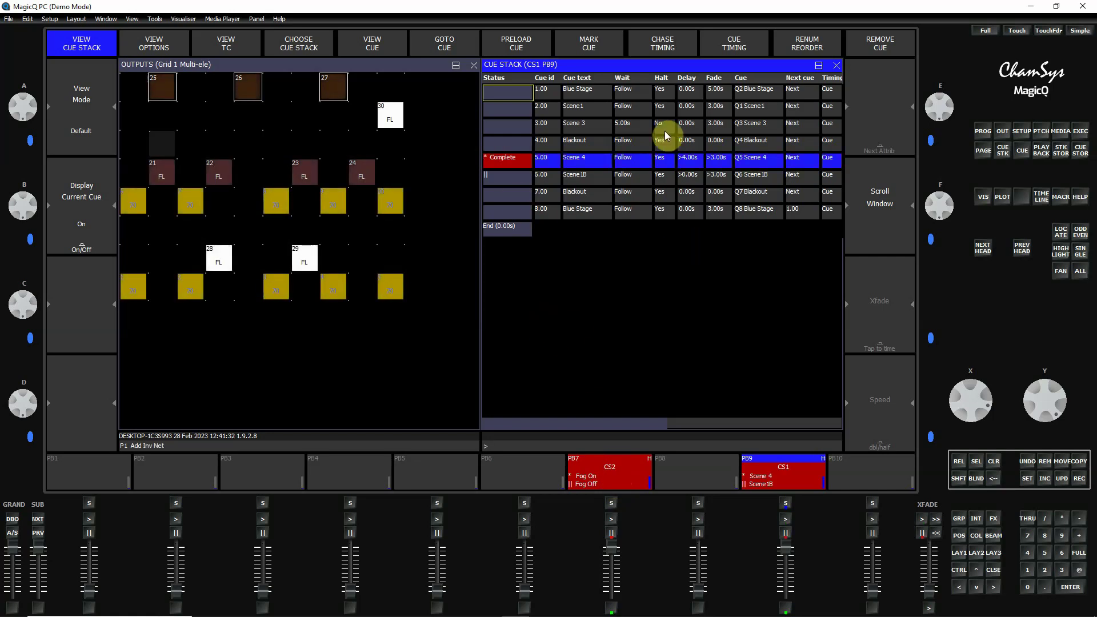
click(785, 519)
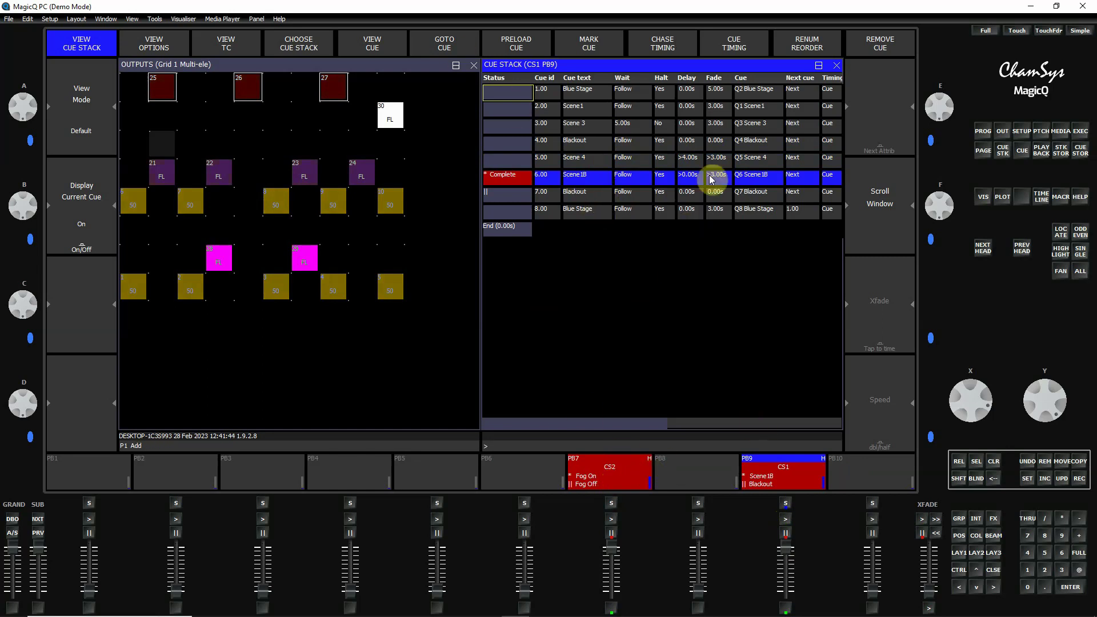
click(786, 519)
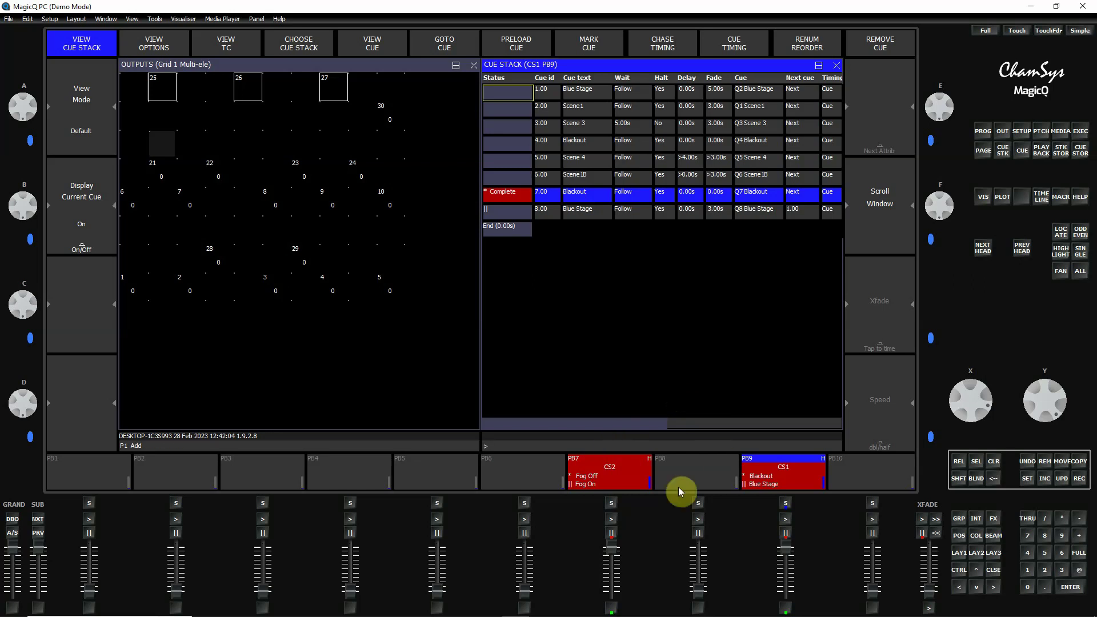
Switch between the CS1 and CS2 stacks, then release all running playbacks with SHFT+REL
click(784, 478)
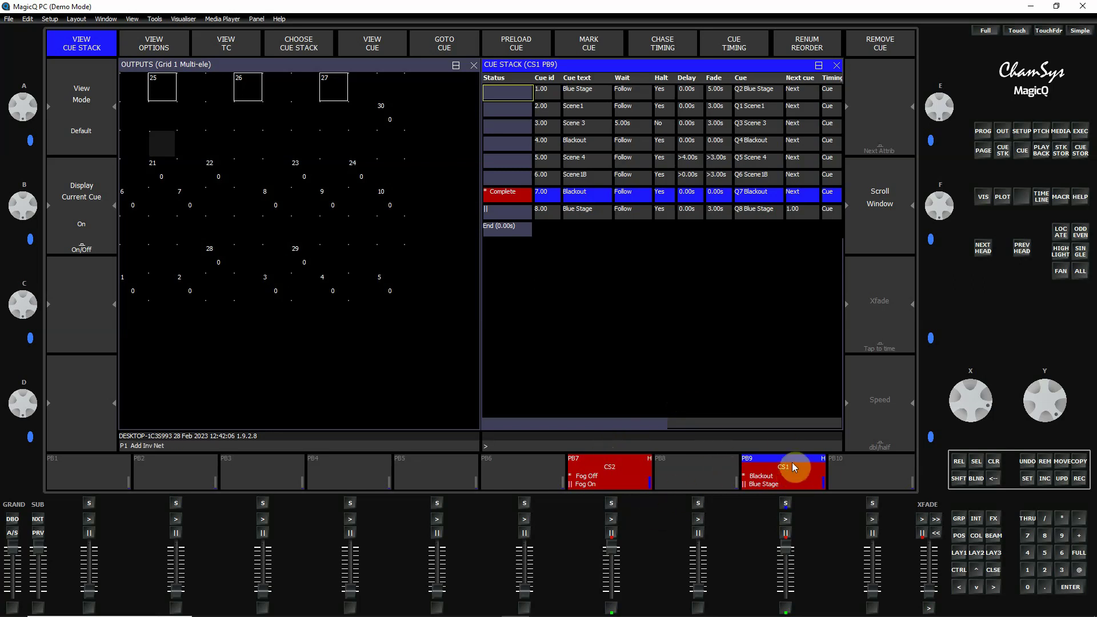
click(605, 464)
click(782, 467)
click(616, 468)
click(791, 466)
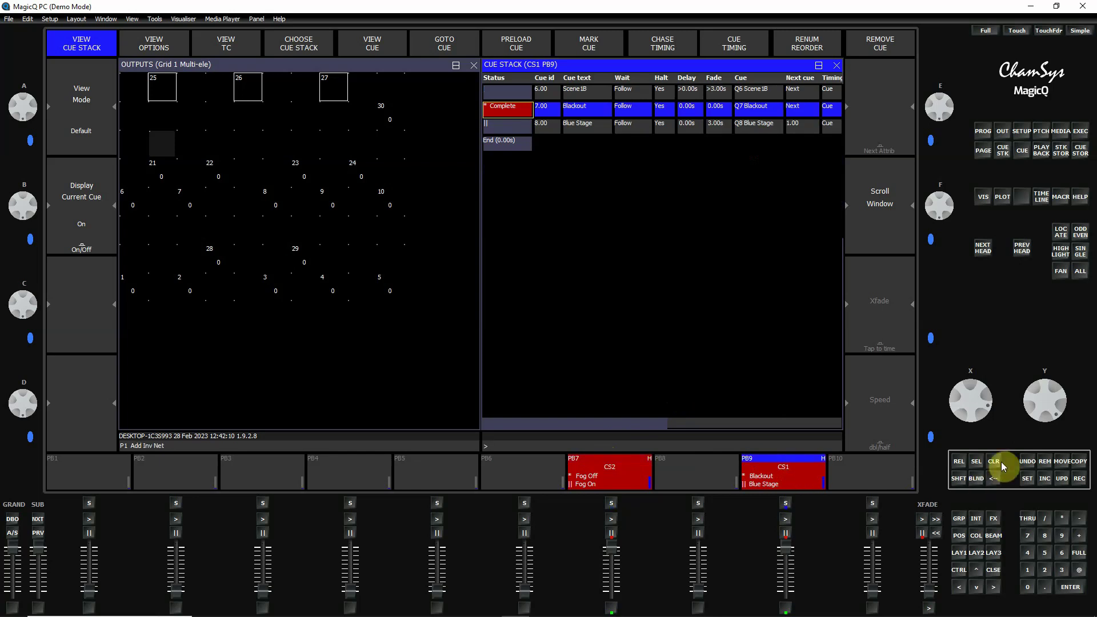
click(773, 482)
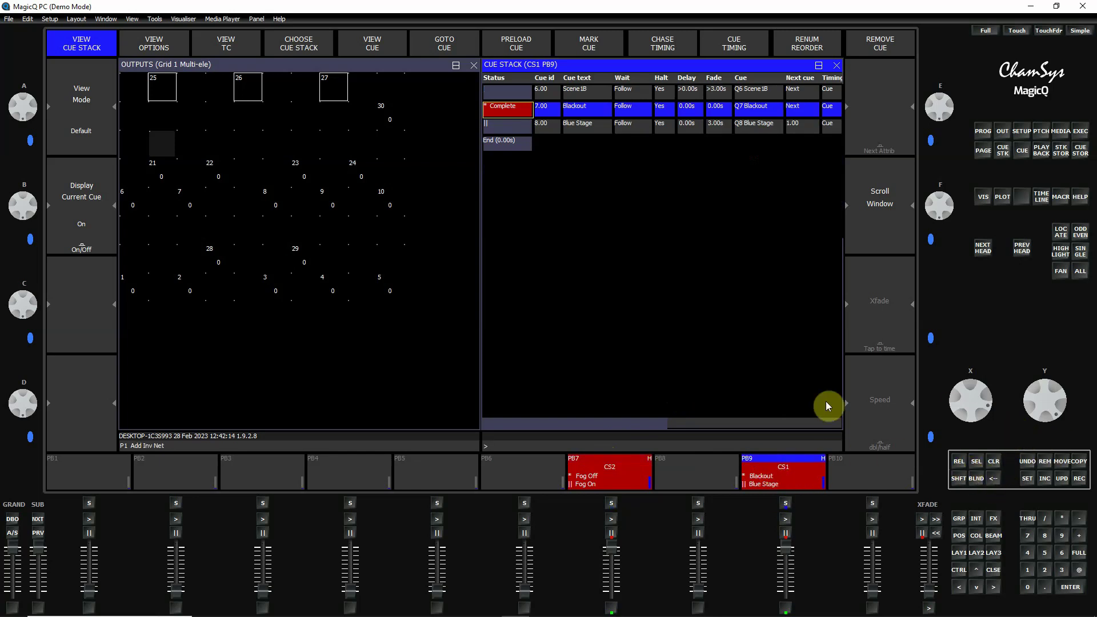
click(962, 481)
click(959, 461)
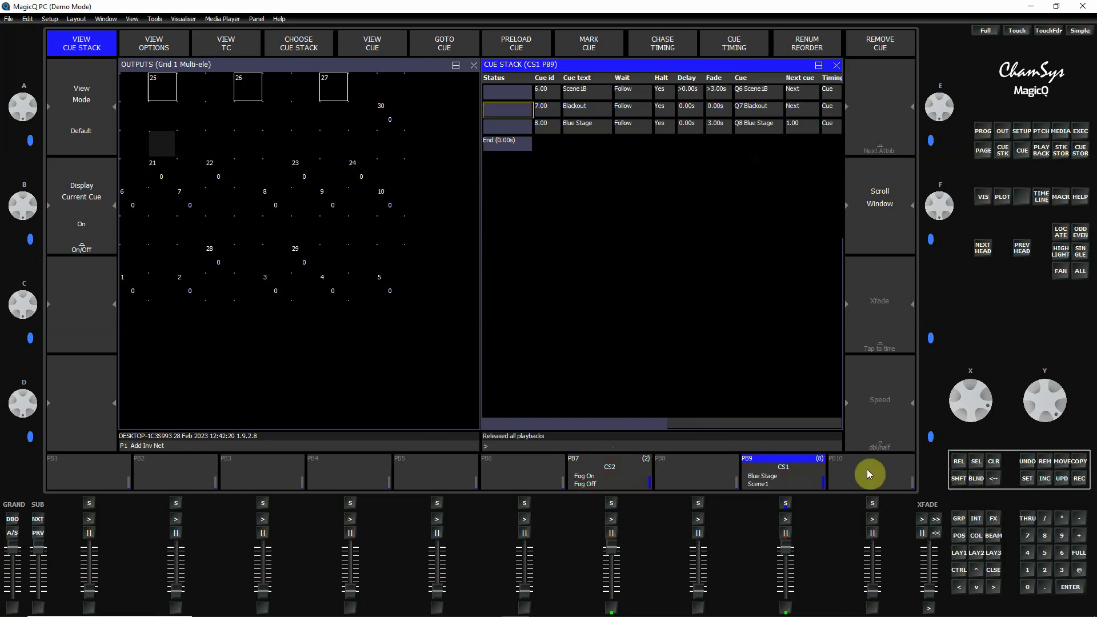
Set both the Fog On and Fog Off cues in PB7's CS2 stack to a 0.00s fade
click(623, 472)
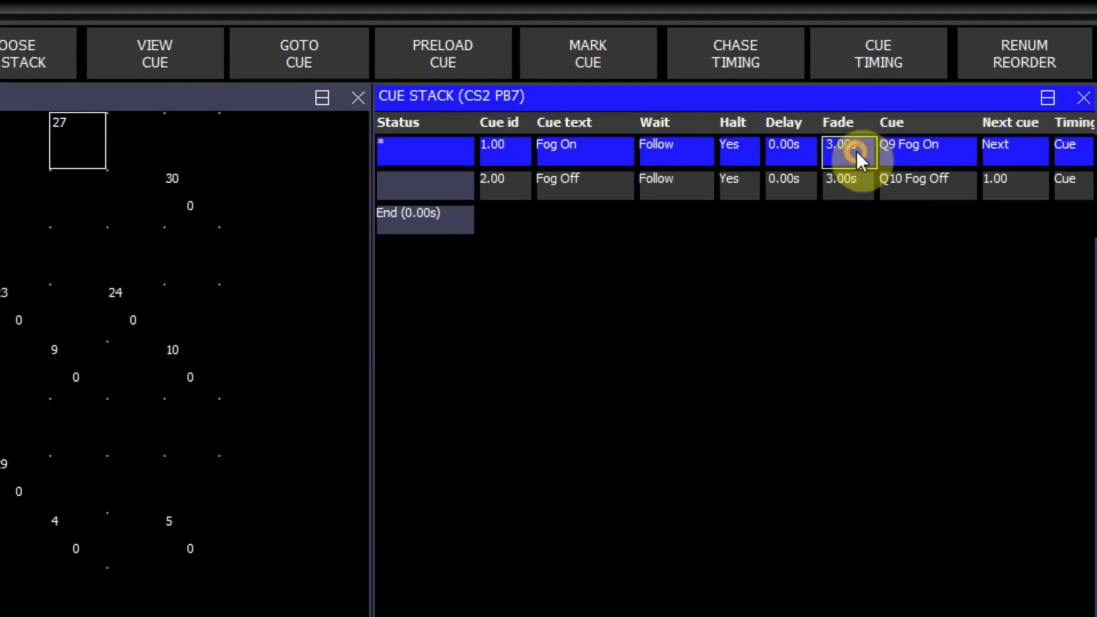
click(743, 101)
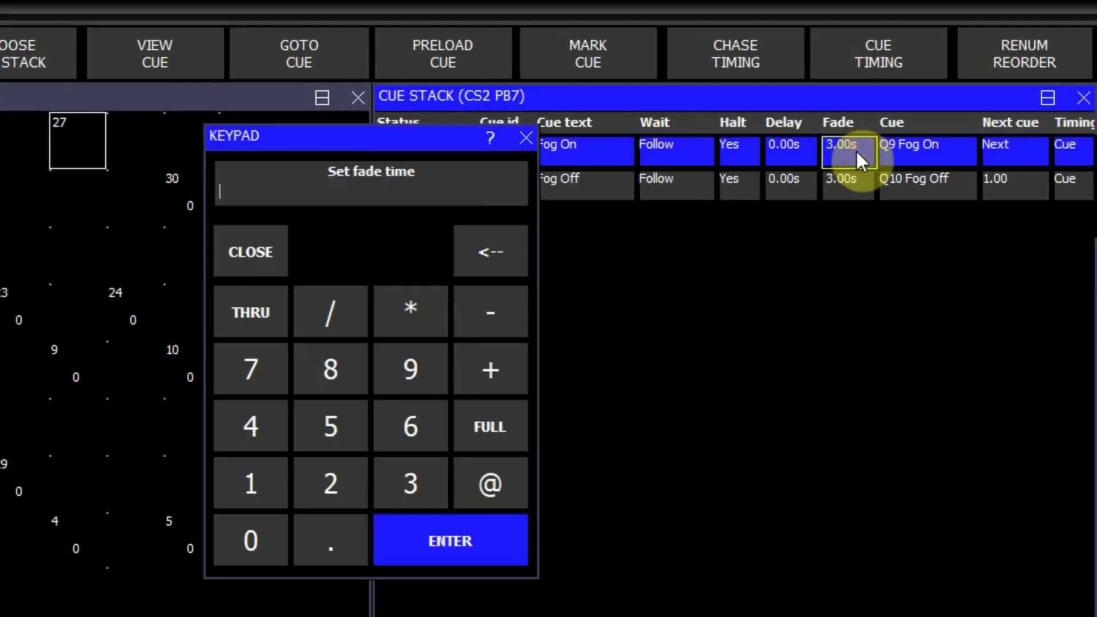
click(245, 537)
click(466, 544)
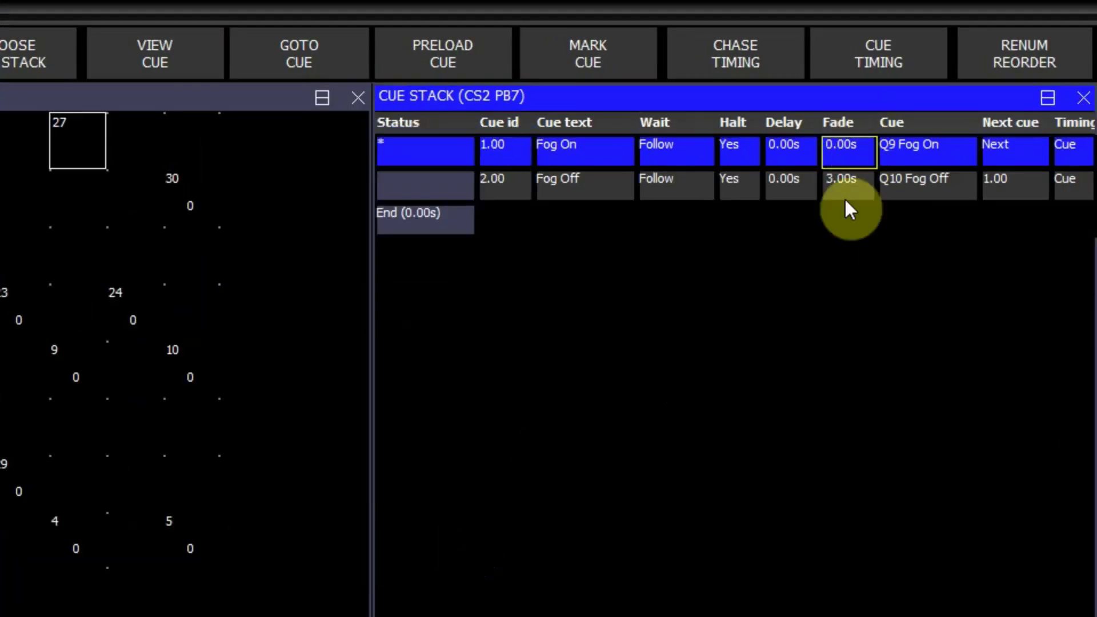
click(862, 189)
click(267, 537)
click(433, 541)
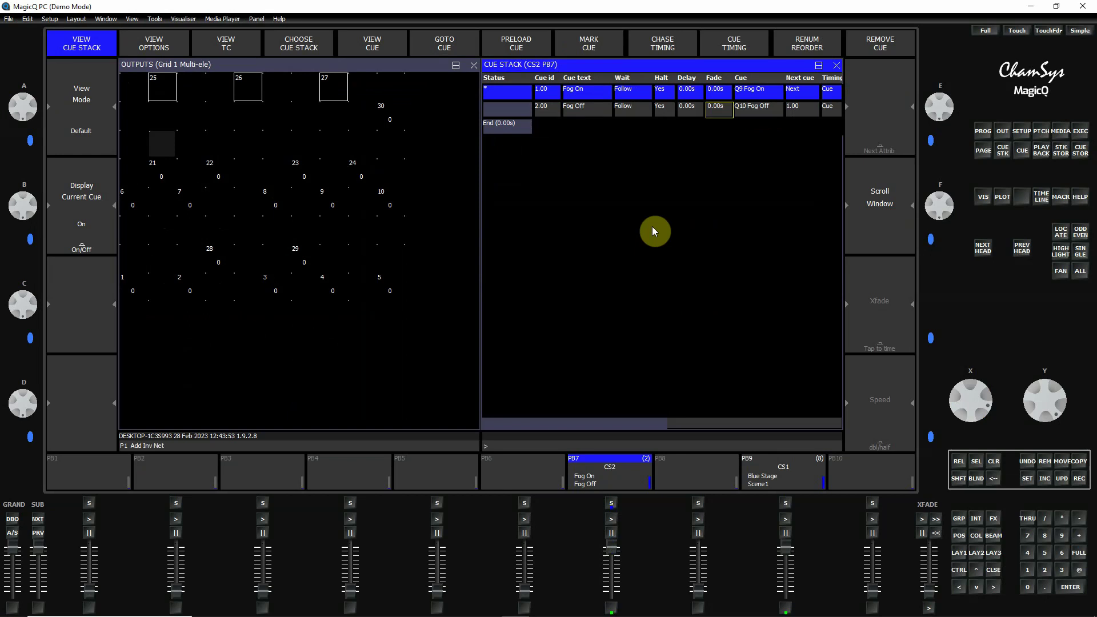
In the patch window, choose Generic Dimmer as the head type to patch
key(ctrl)
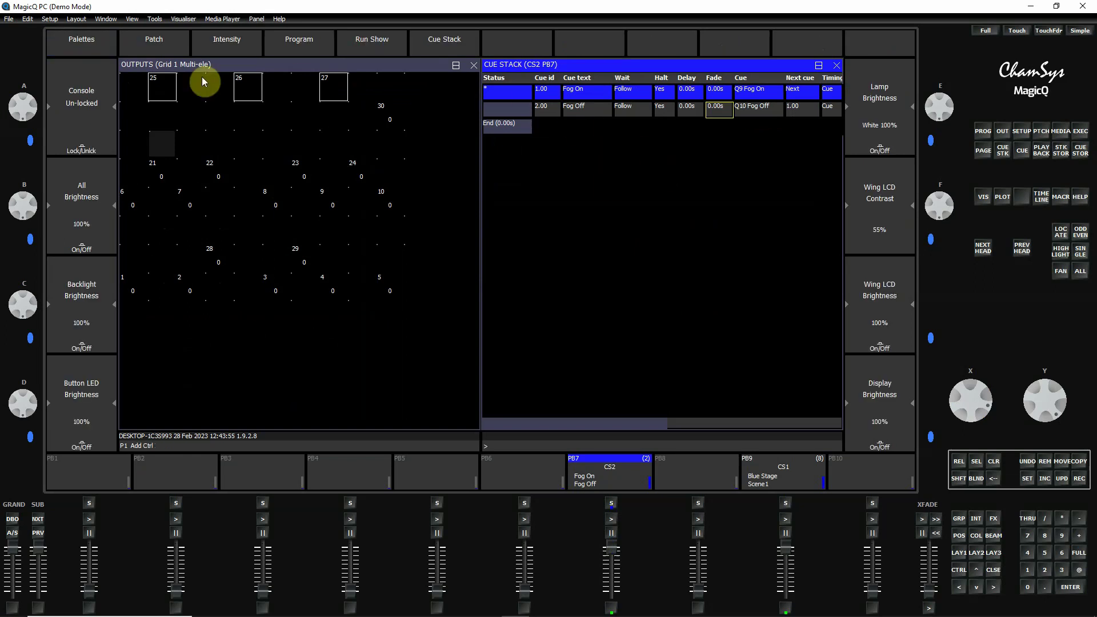
click(163, 40)
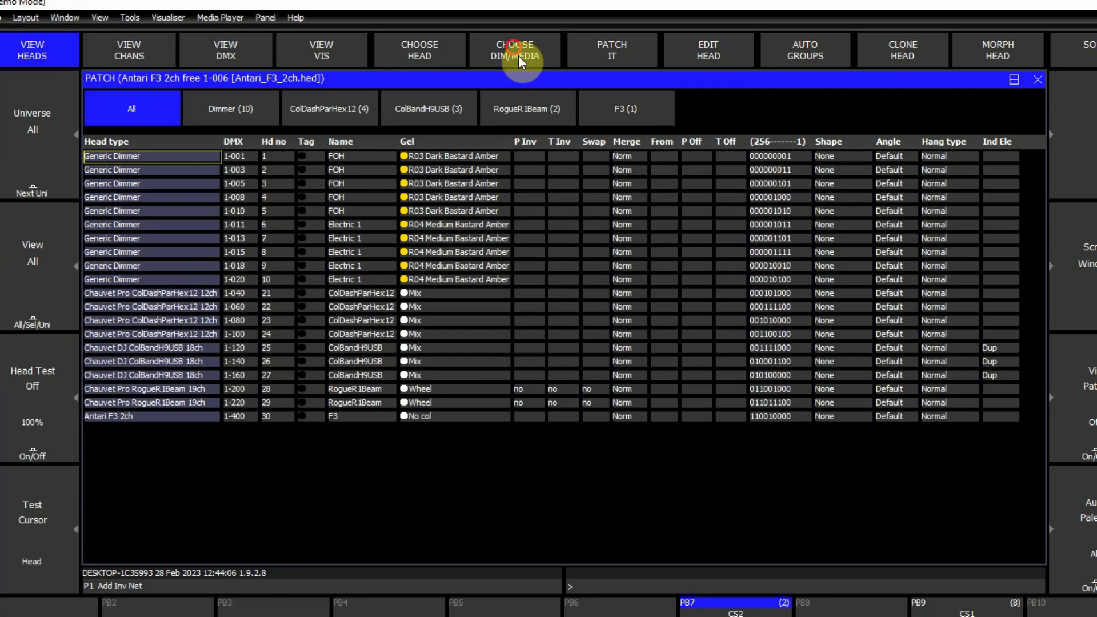
click(517, 55)
click(446, 148)
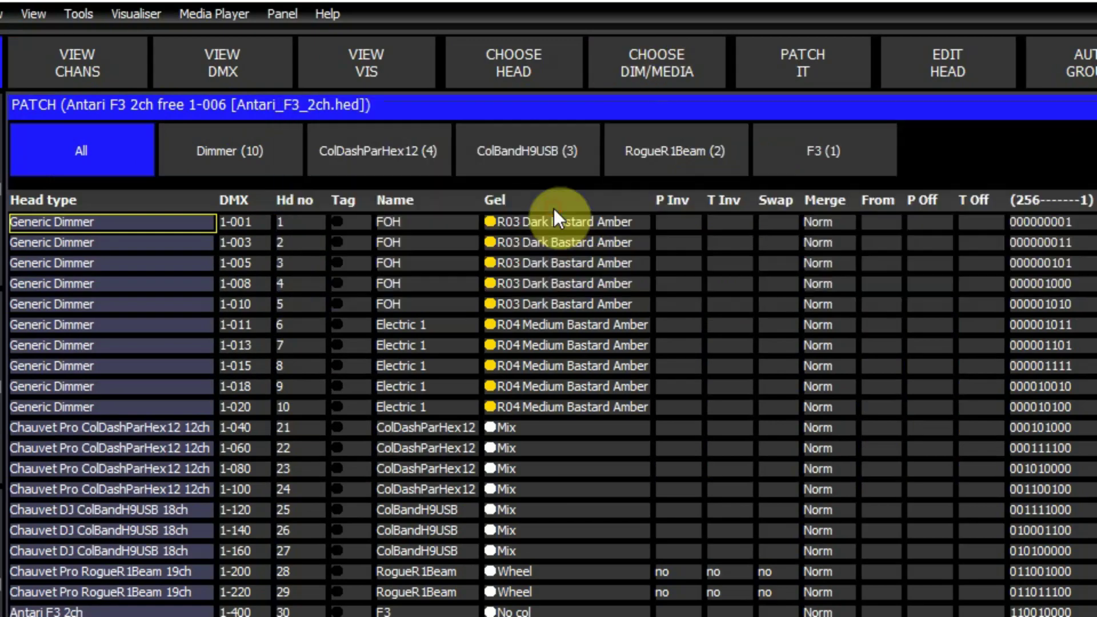
click(815, 57)
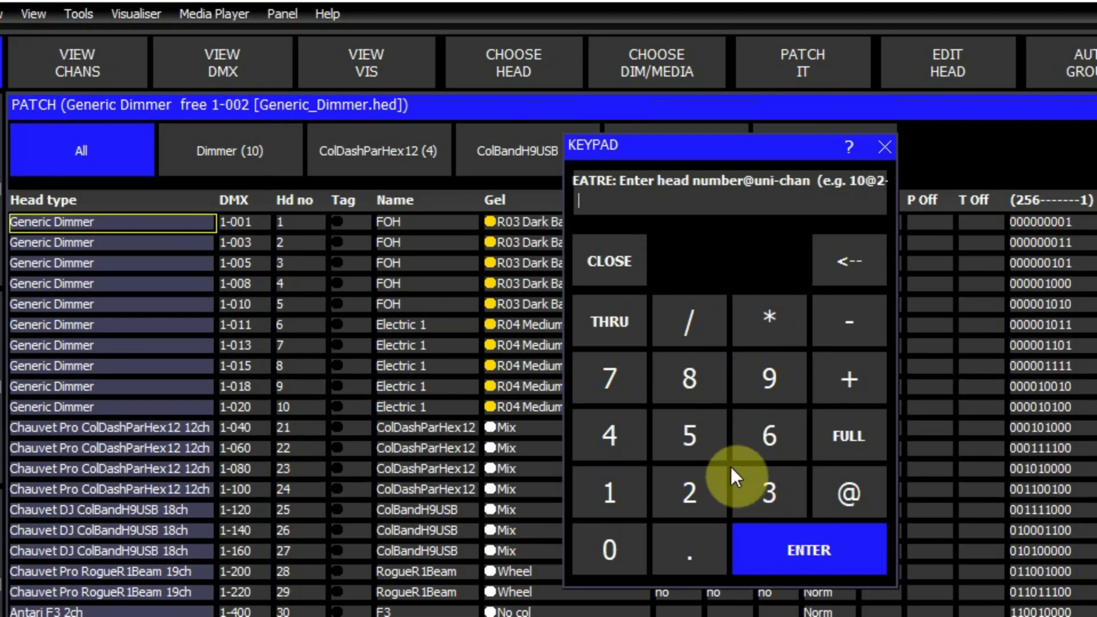
Patch dimmer heads 50 thru 52 starting at address 1-500
click(694, 437)
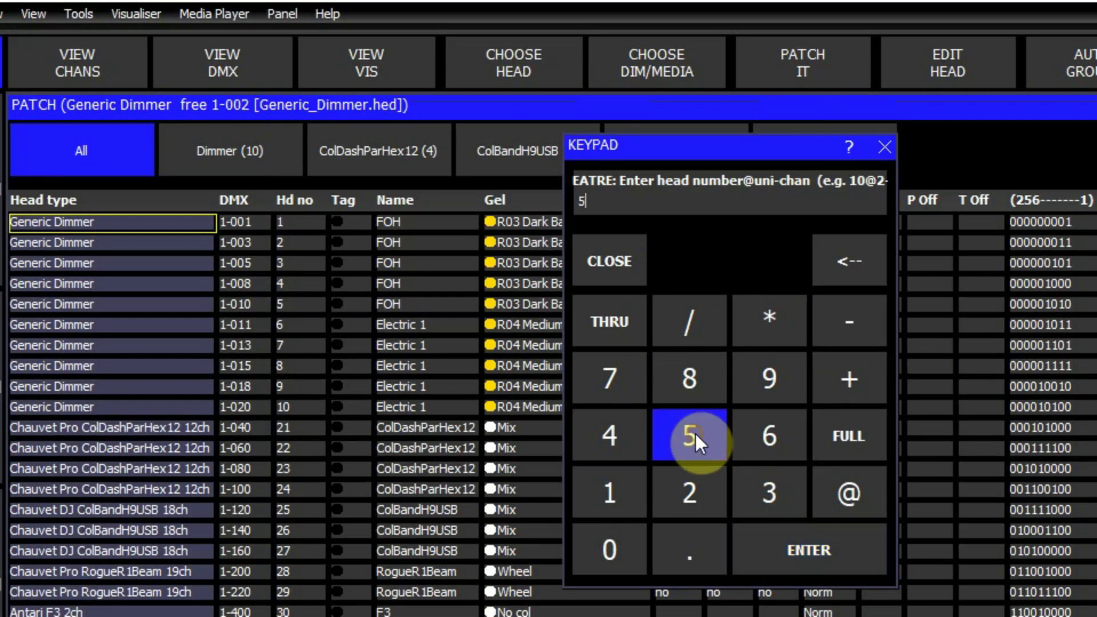
click(614, 546)
click(612, 320)
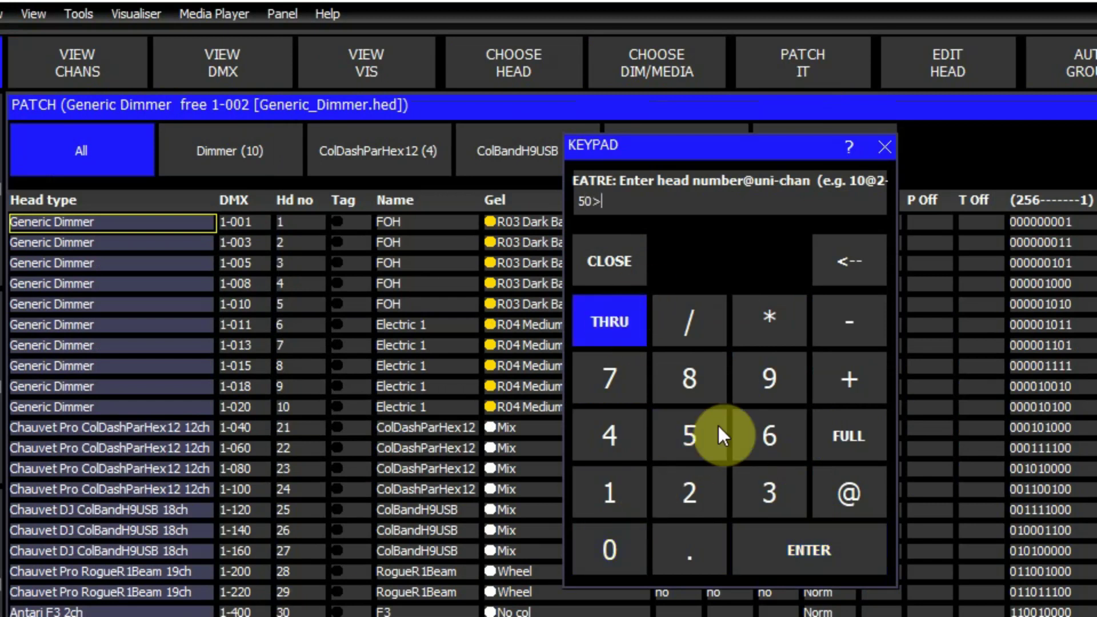
click(691, 433)
click(688, 498)
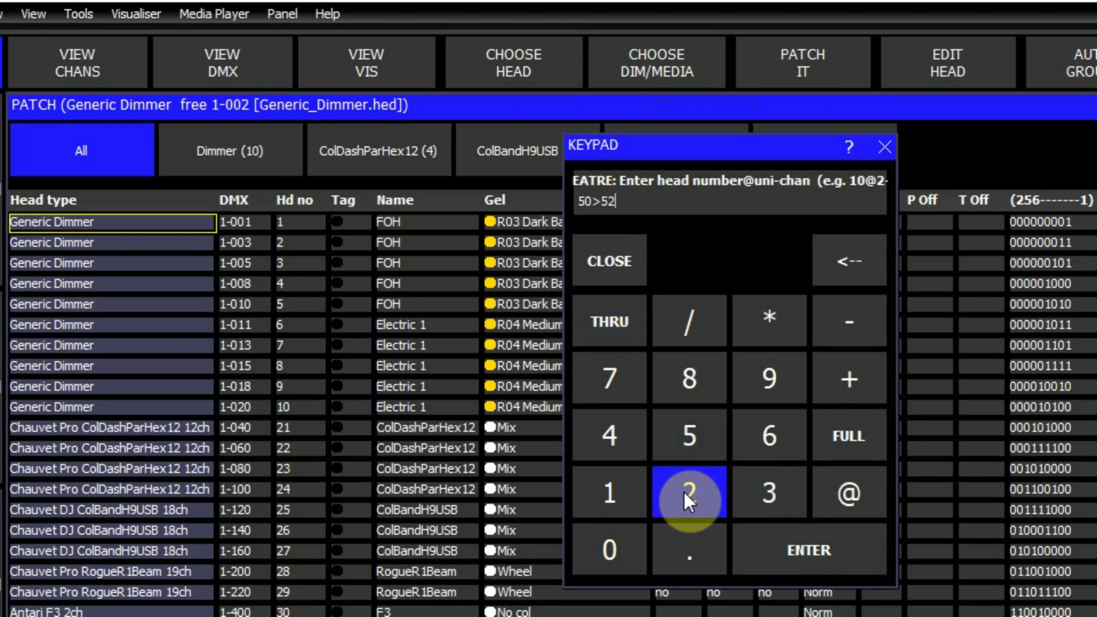
click(851, 490)
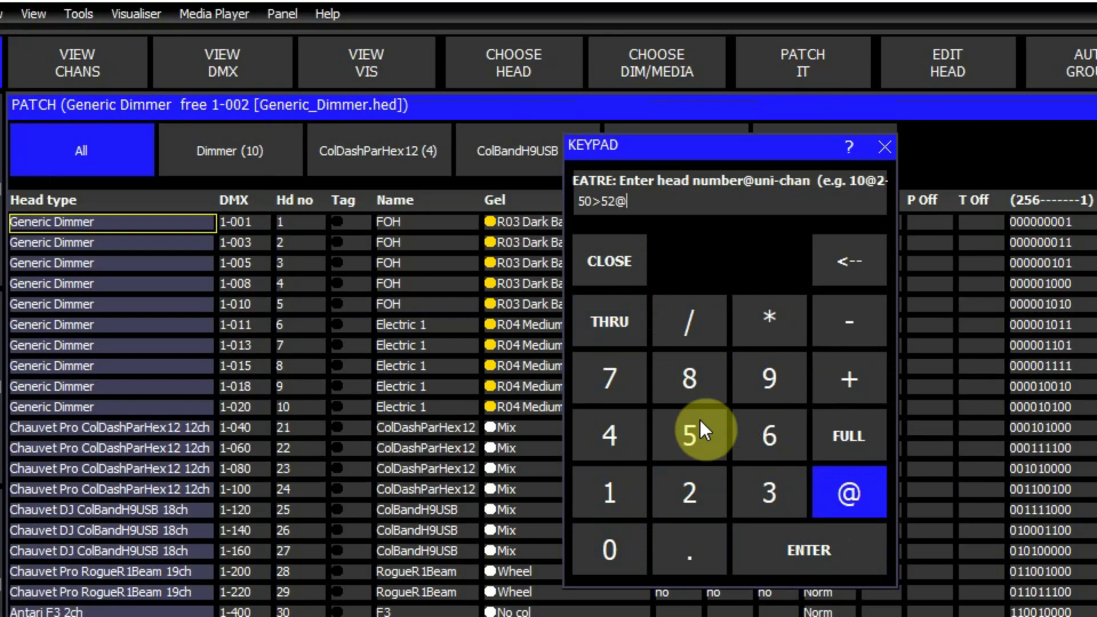
click(614, 492)
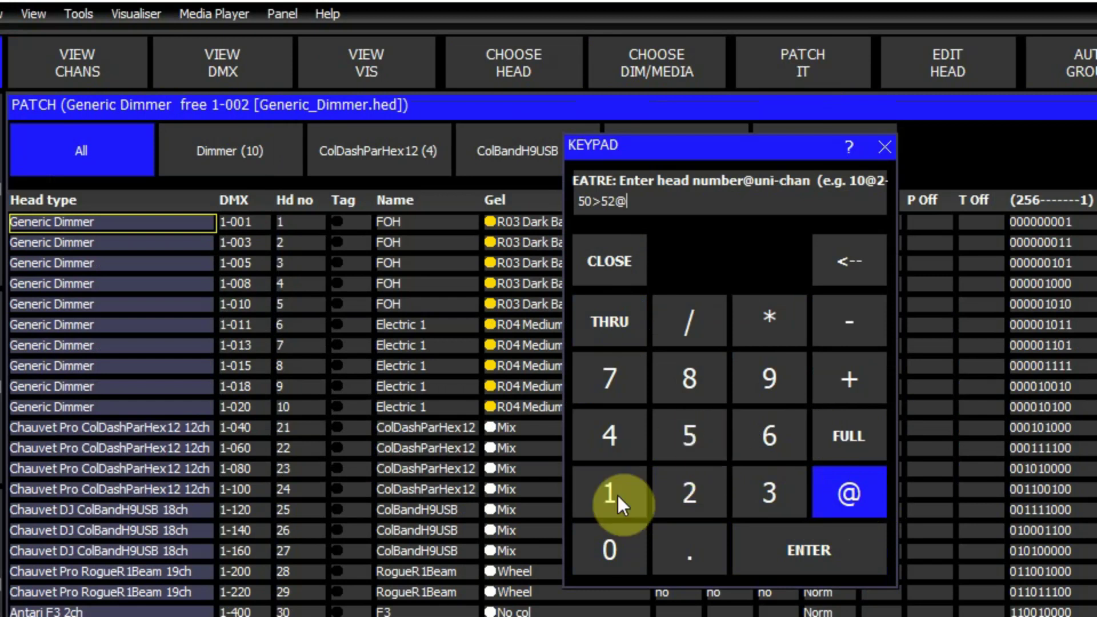
click(853, 327)
click(684, 433)
click(615, 551)
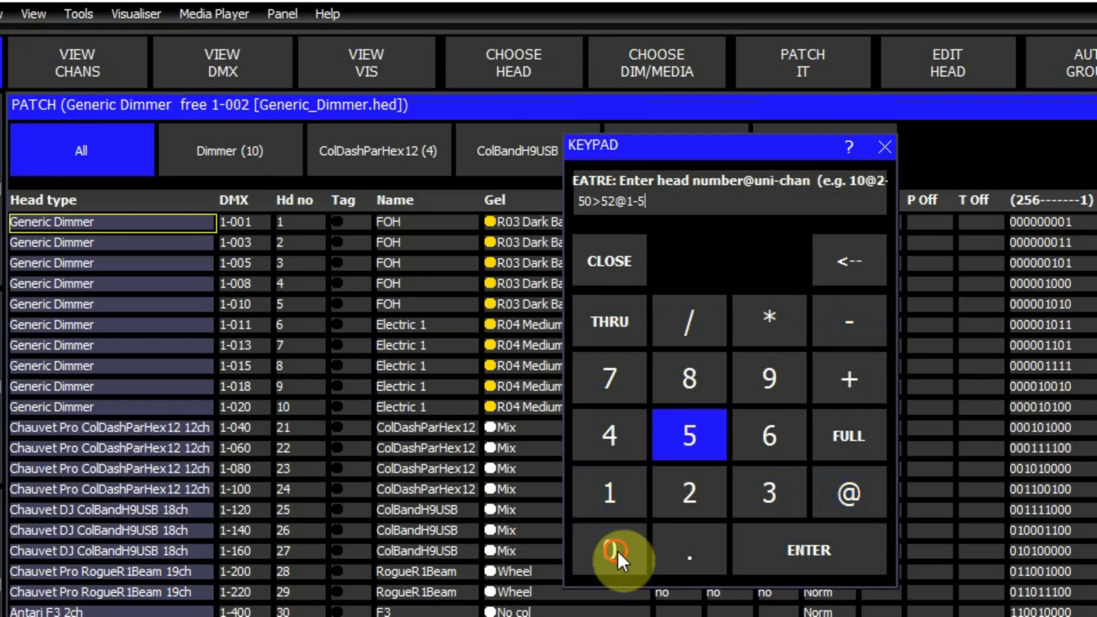
click(614, 550)
click(835, 551)
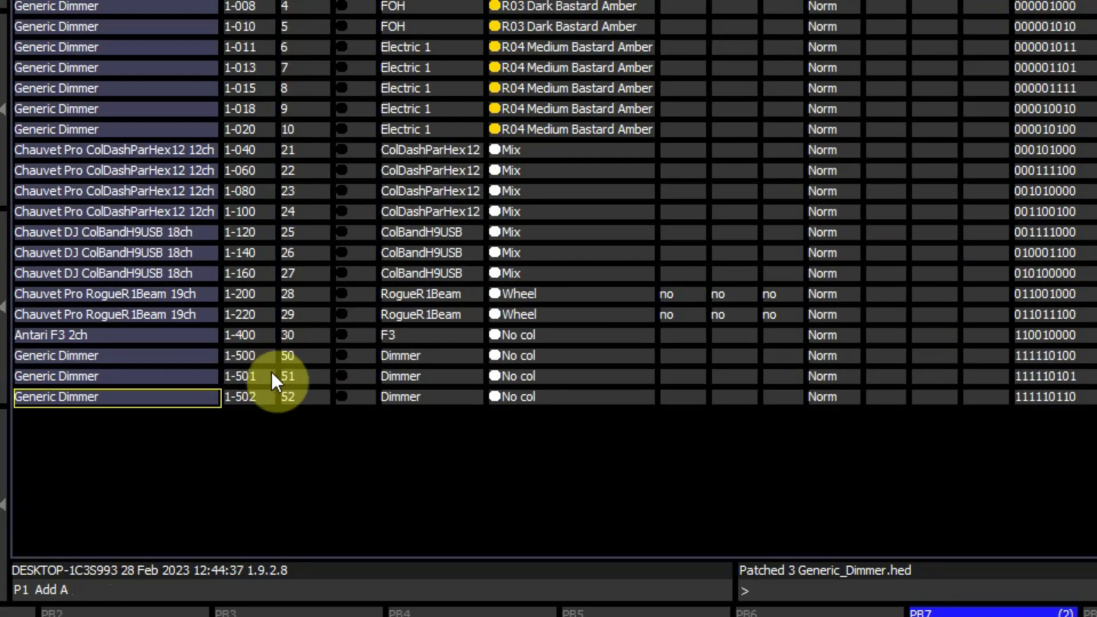
Replace the Dimmer name of heads 50, 51 and 52 with 'Aud Lights'
click(431, 356)
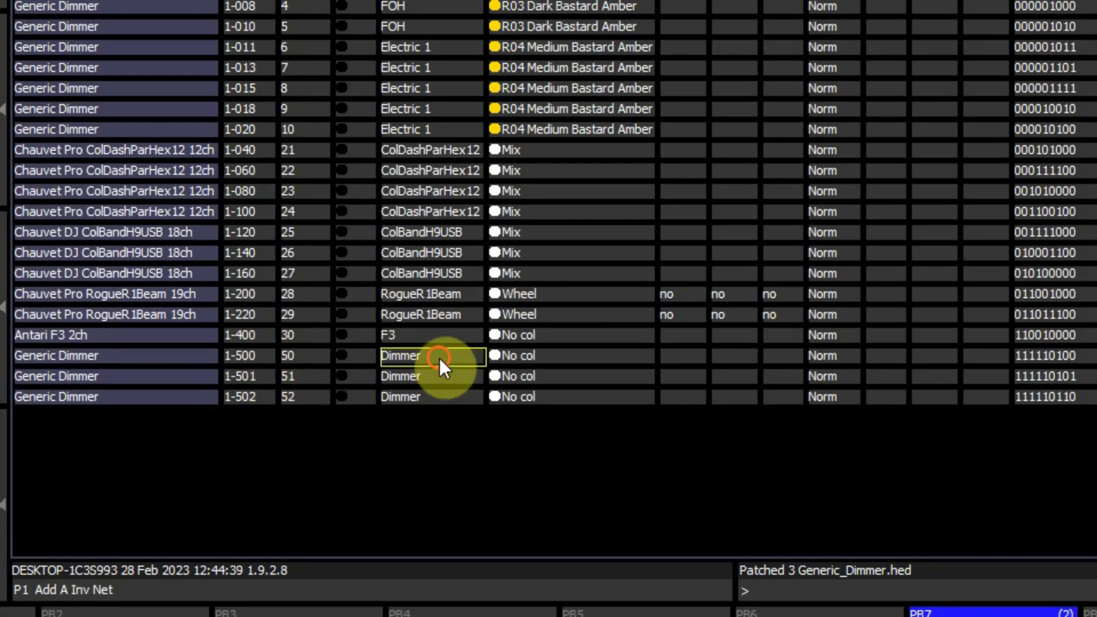
drag(440, 358, 438, 394)
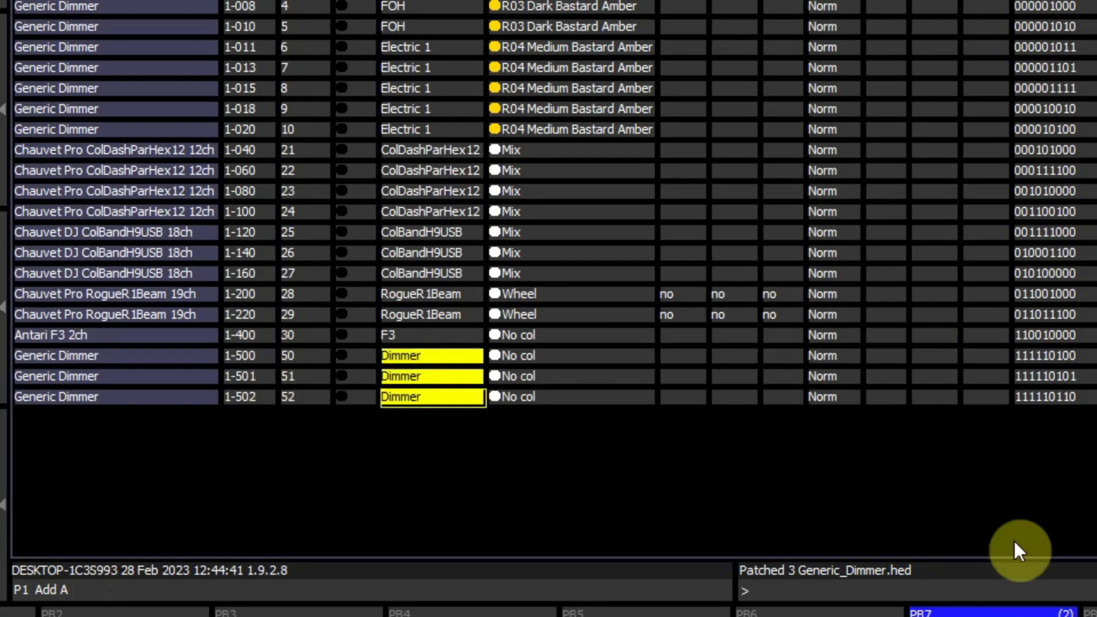
click(1093, 474)
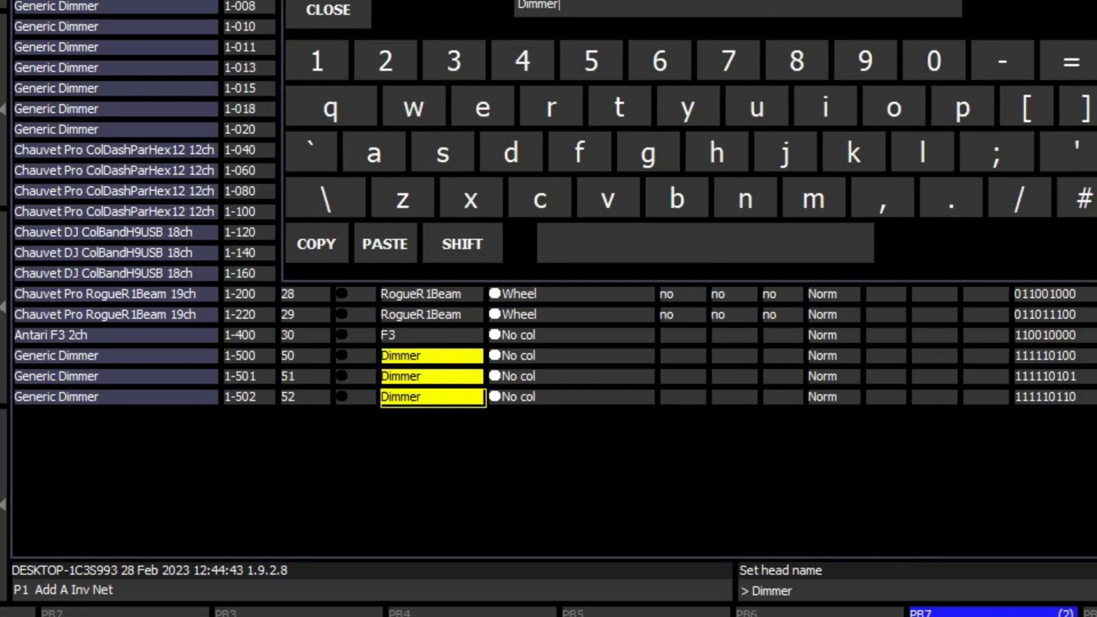
key(BackSpace)
key(BackSpace)
key(BackSpace)
key(BackSpace)
key(BackSpace)
key(BackSpace)
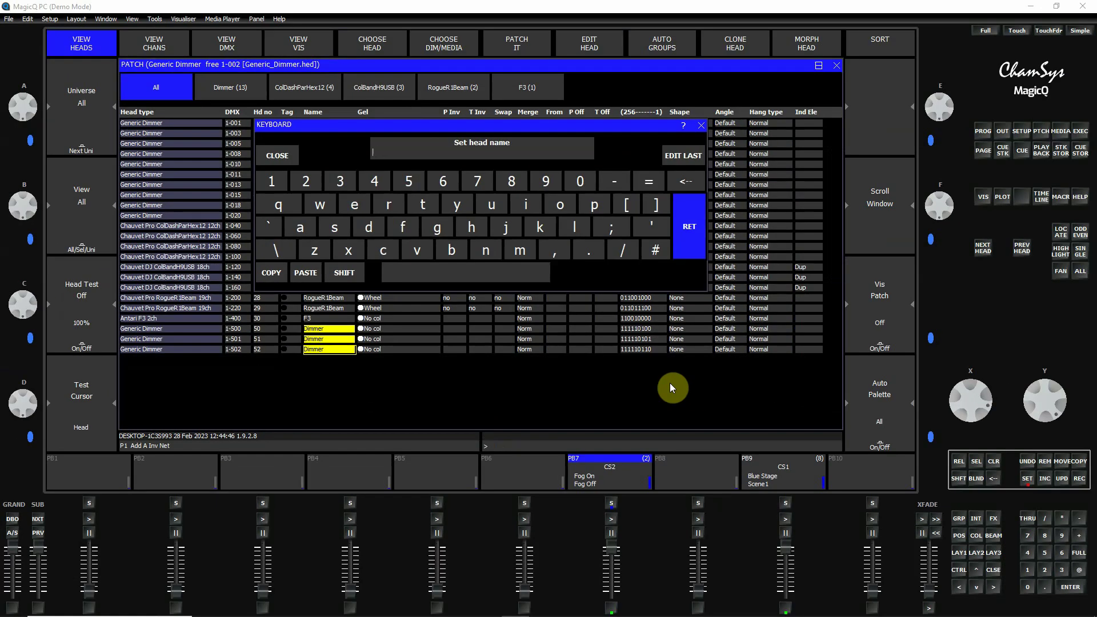
text(Aud Lights)
key(Return)
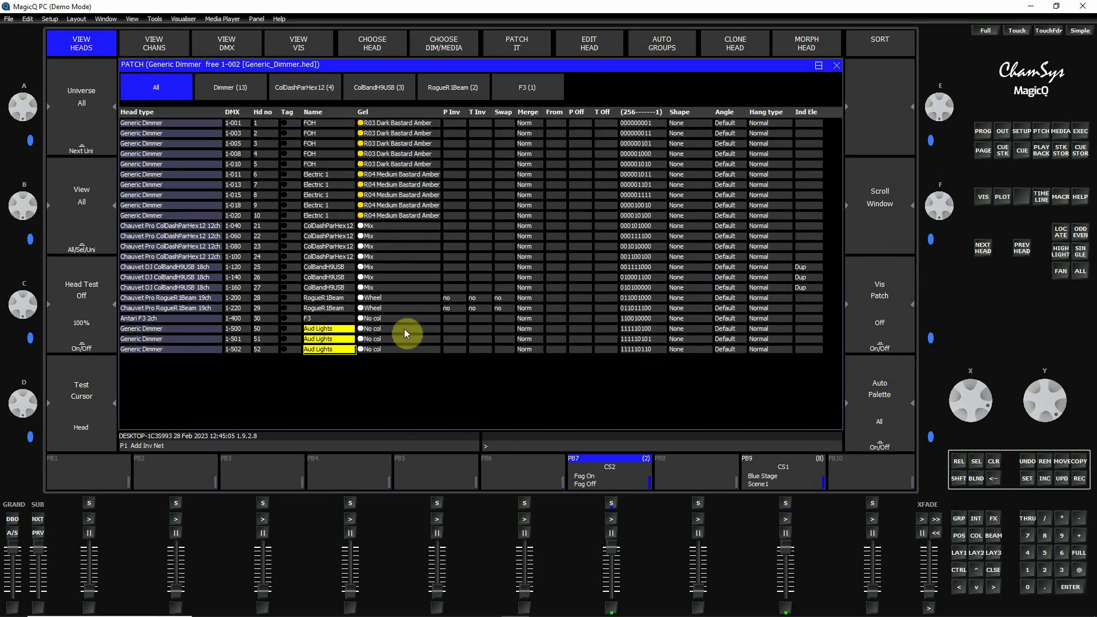
click(348, 350)
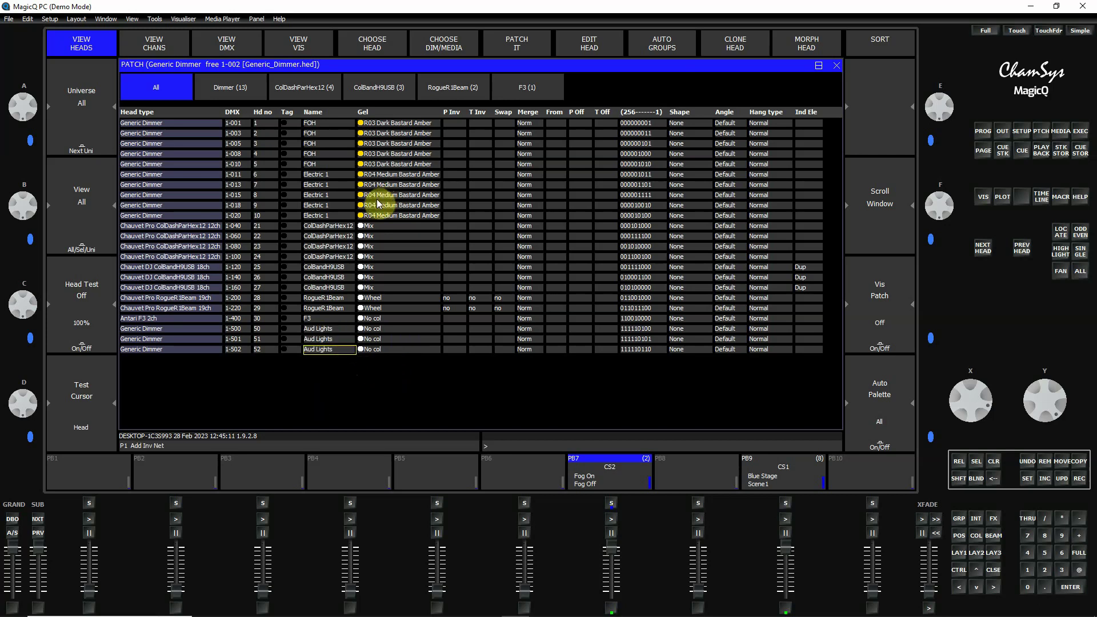
Select heads 50, 51 and 52 and raise their intensities to 100%
key(ctrl)
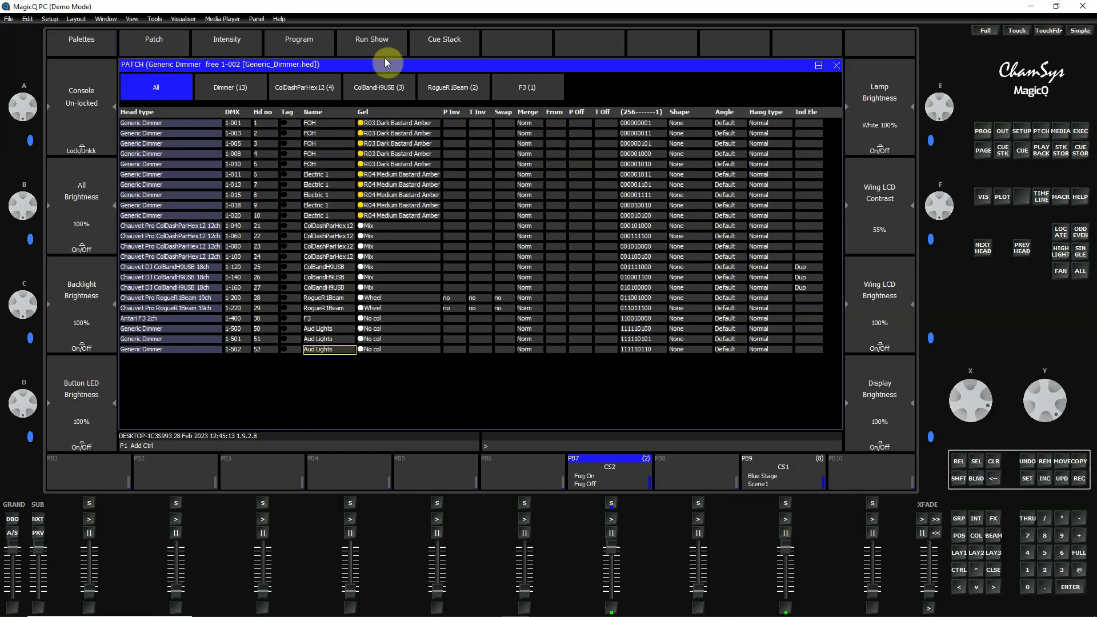
click(231, 43)
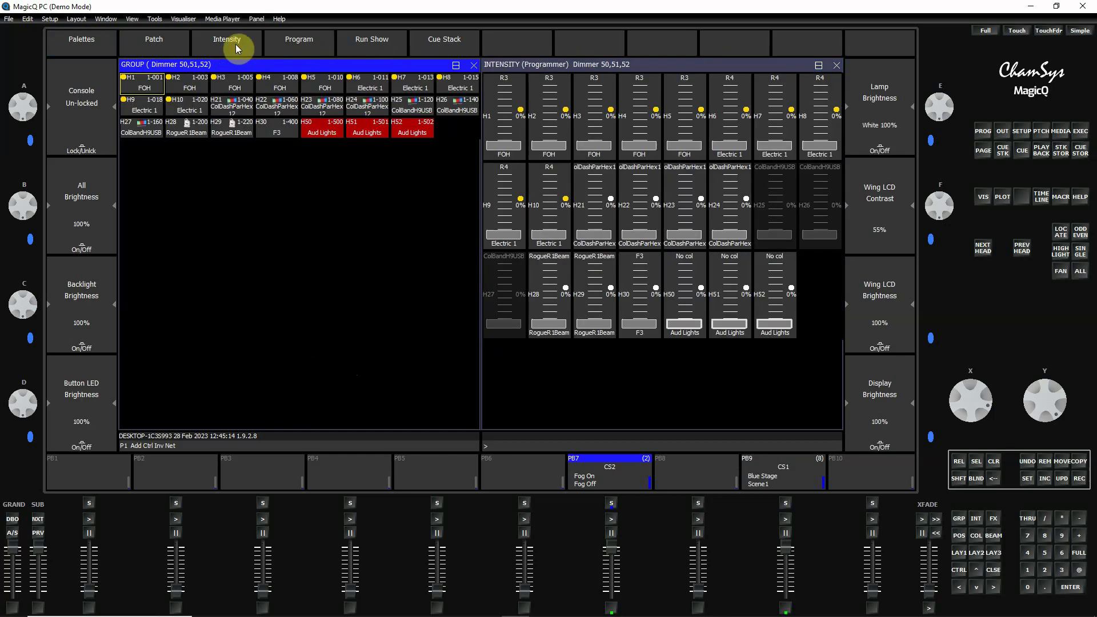
click(320, 129)
click(362, 132)
click(409, 132)
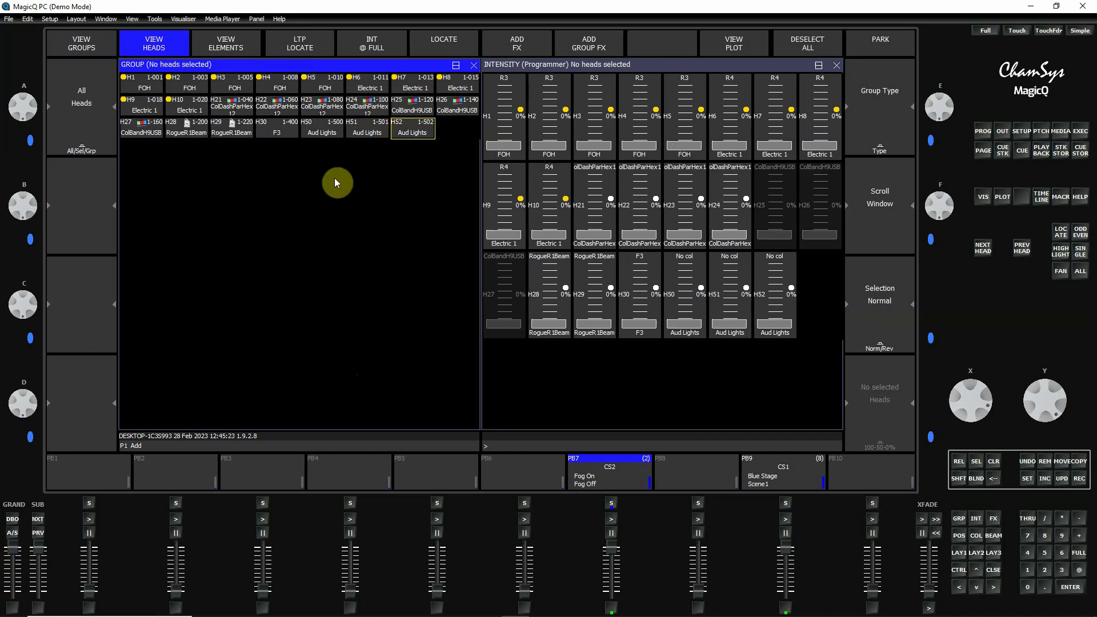
click(327, 137)
click(367, 130)
click(421, 135)
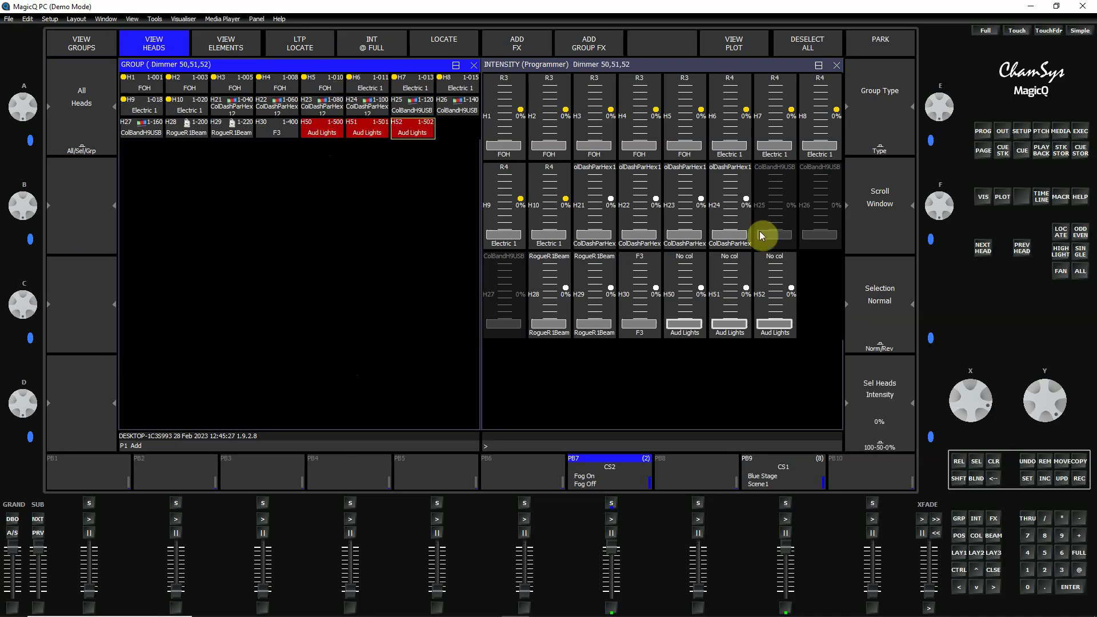
drag(684, 323, 693, 238)
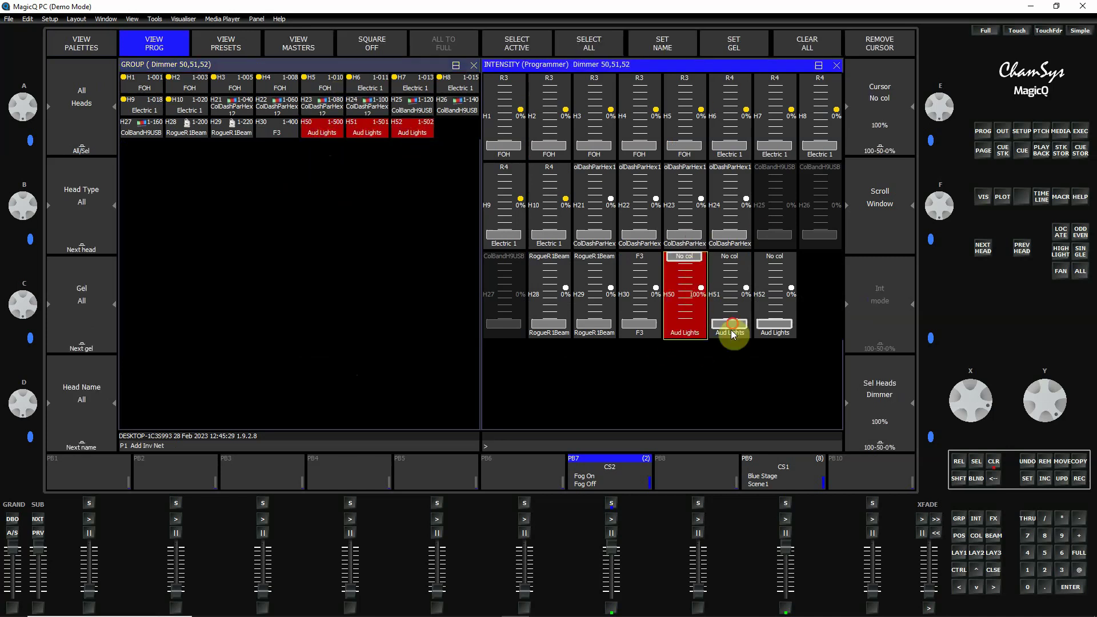
drag(733, 327, 732, 252)
drag(779, 326, 774, 252)
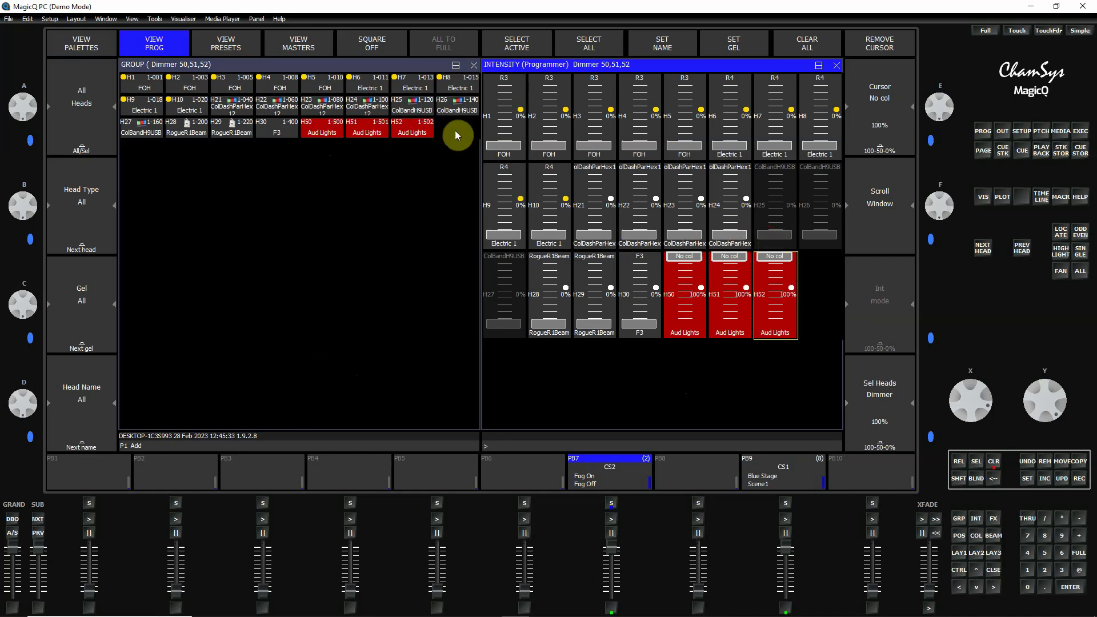
Record the levels as a cue on PB1, clear the programmer, and view PB1's stack
click(1080, 479)
click(84, 480)
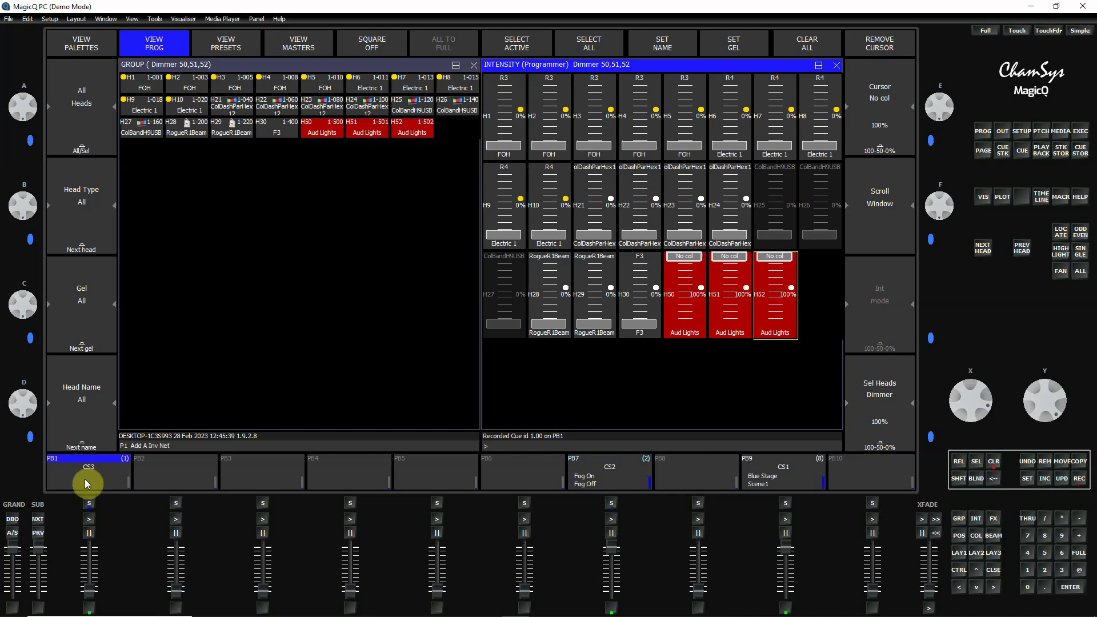
click(994, 463)
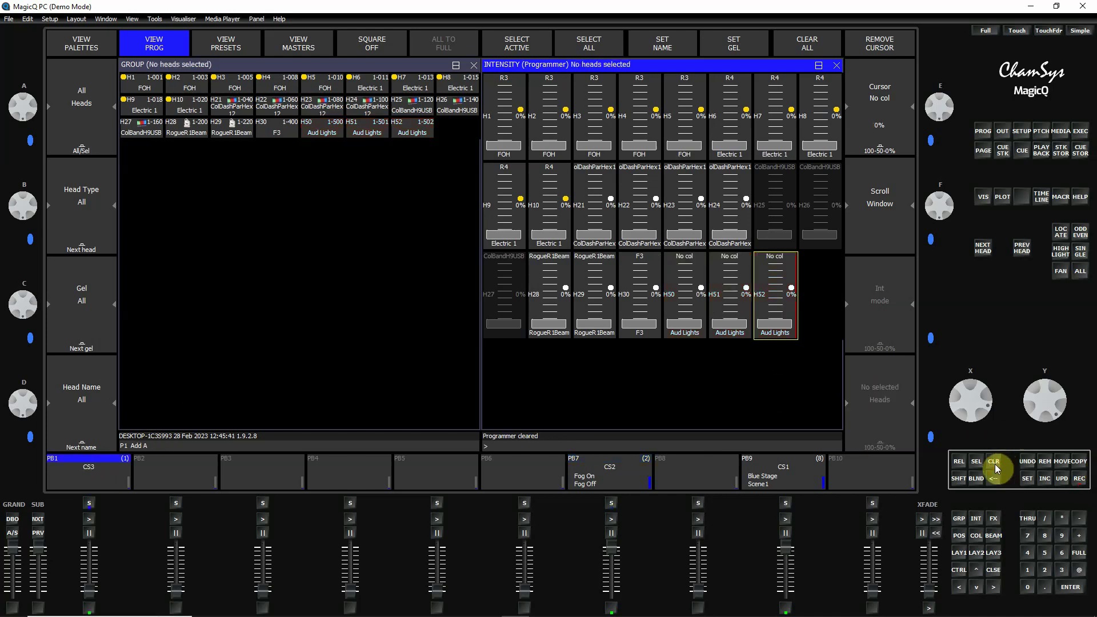
click(101, 481)
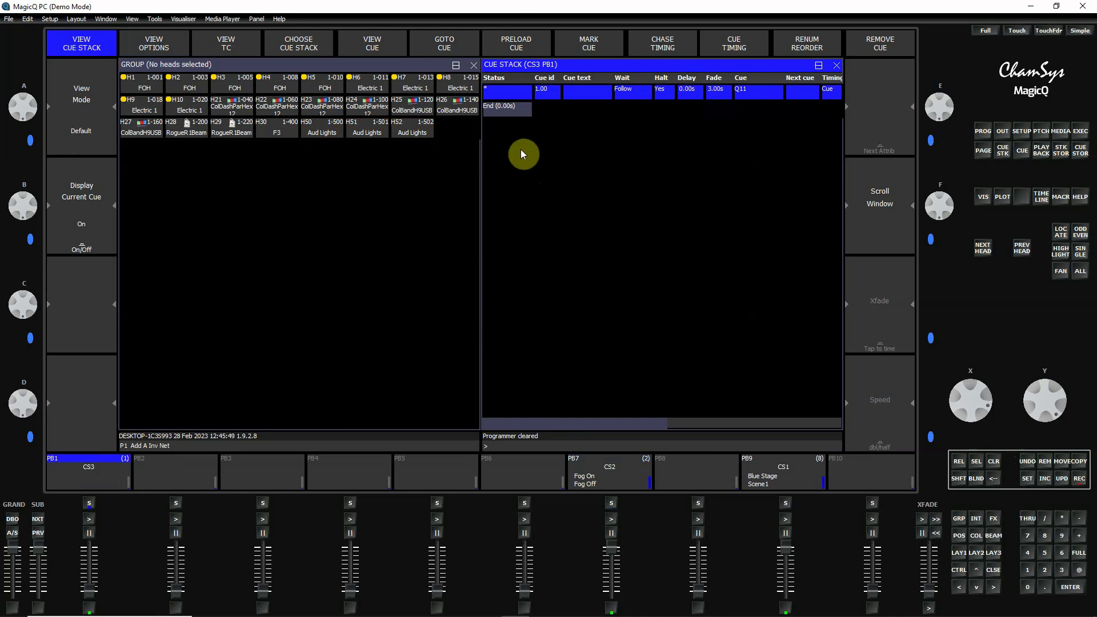
Name cue 1.00 'Aud Lights' and expand the CS3 cue stack to full width
click(592, 96)
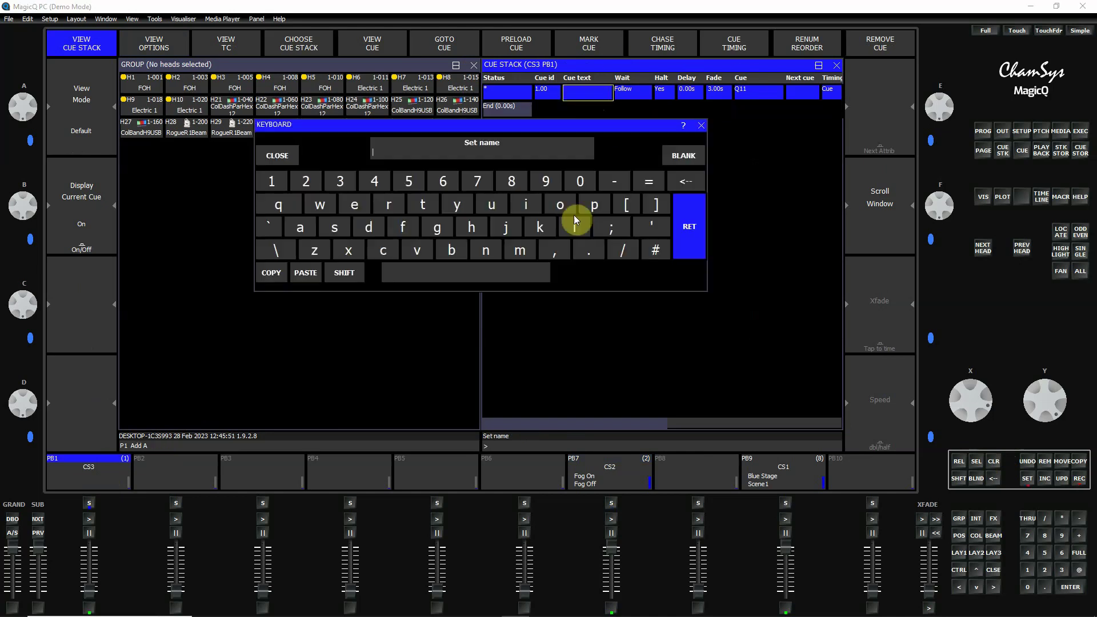
text(Aud Lights)
key(Return)
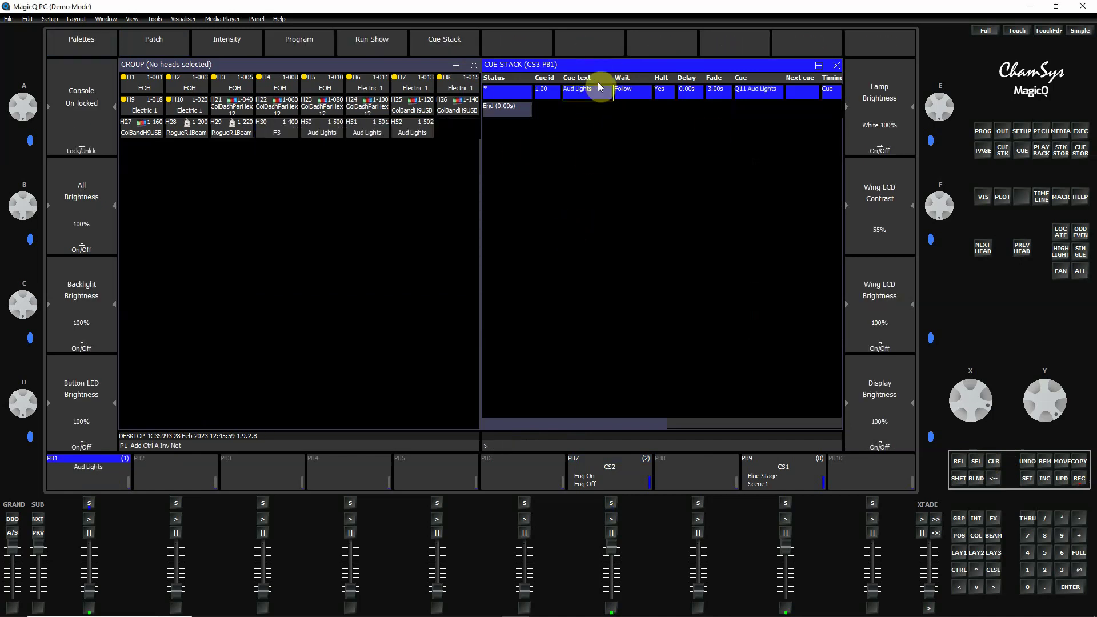
ctrl+click(445, 43)
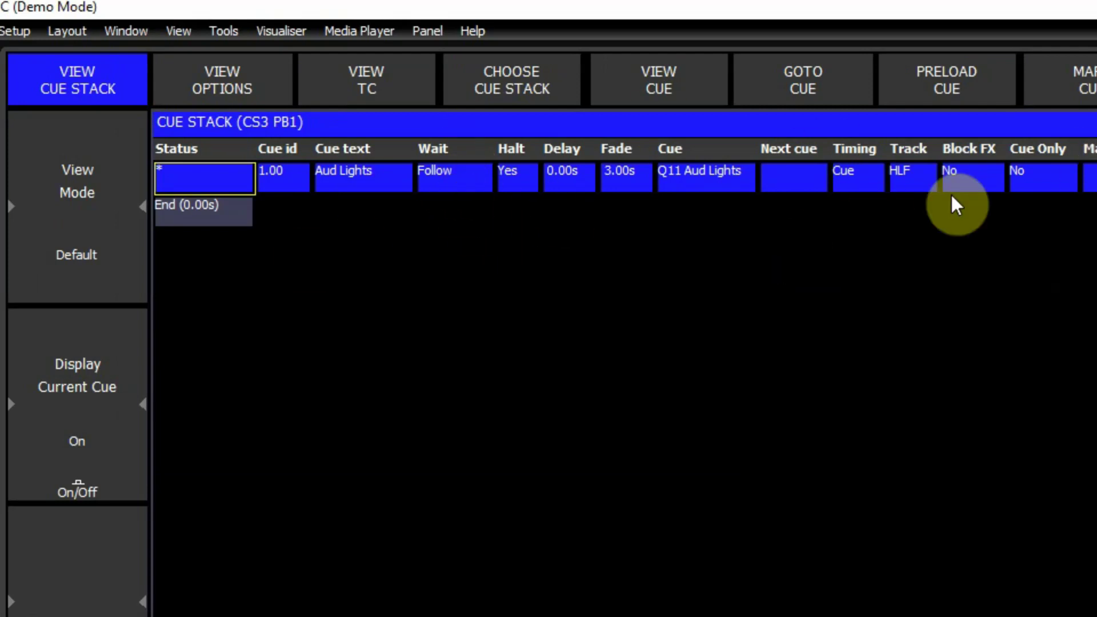
Set CS3's 'Fader activates stack' and 'Fader releases stack' options both to Yes
click(234, 86)
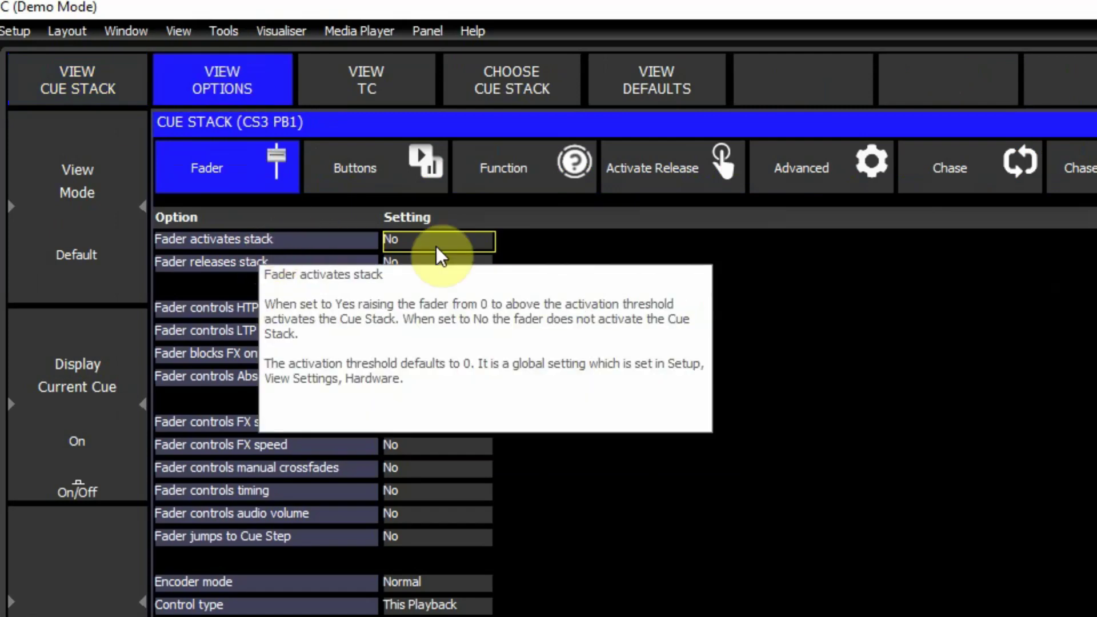
click(441, 244)
click(925, 221)
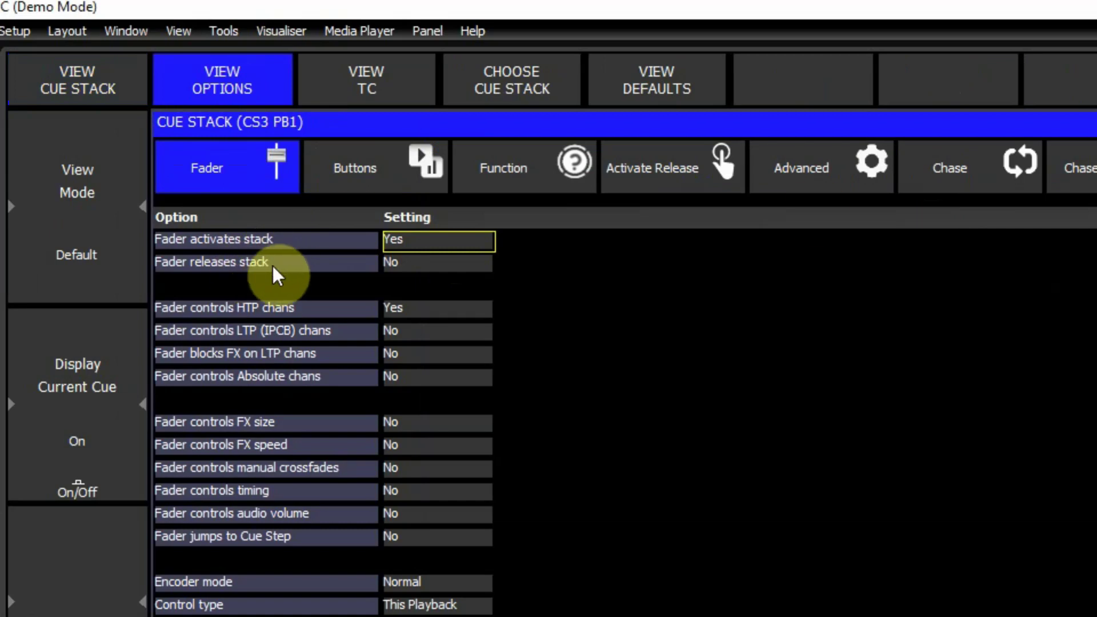
click(445, 265)
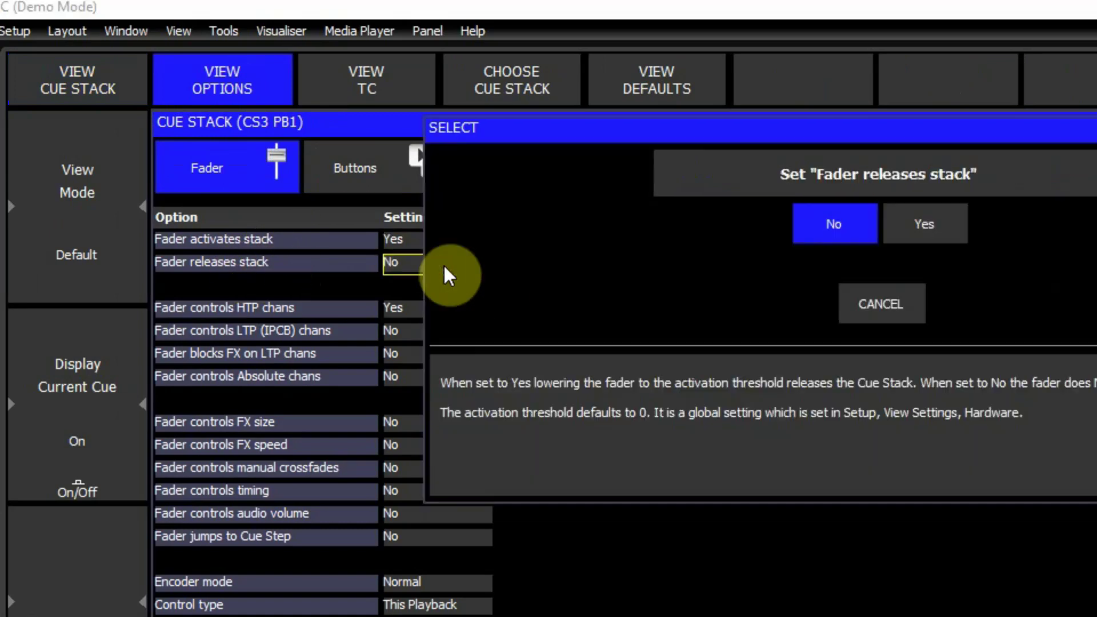
click(932, 227)
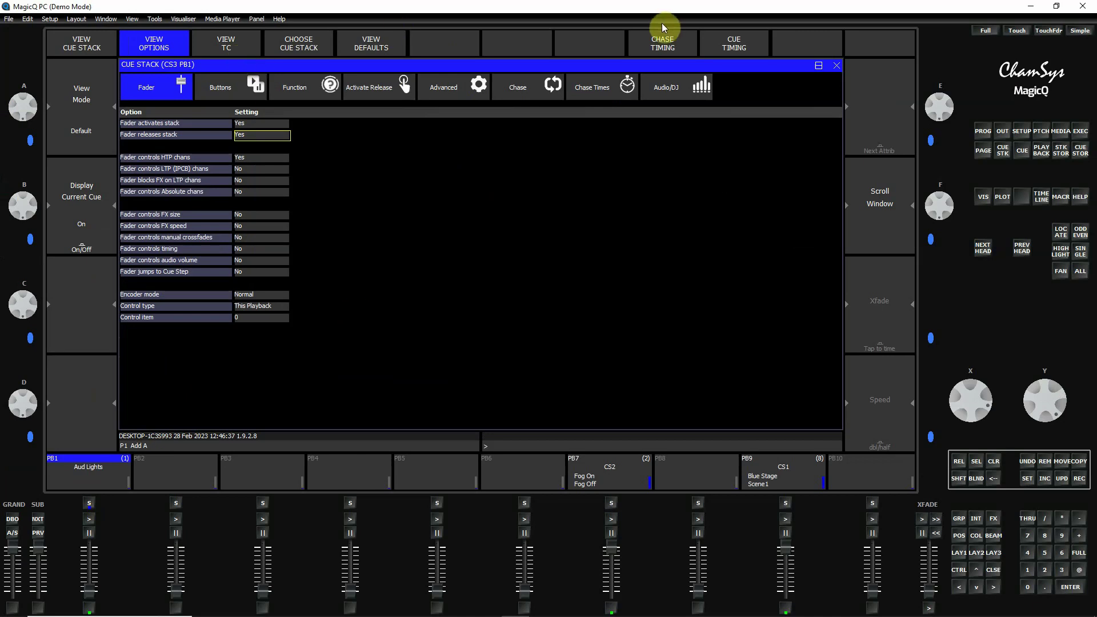
key(ctrl)
Show the Run Show layout and place head 50 in an empty Outputs grid cell
click(360, 42)
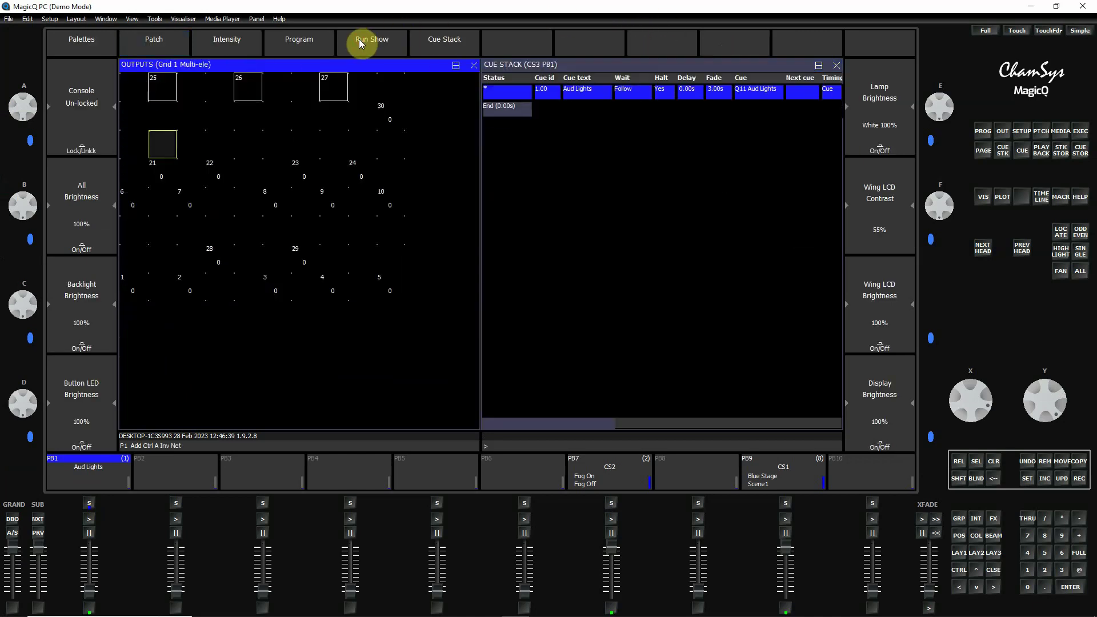
click(368, 219)
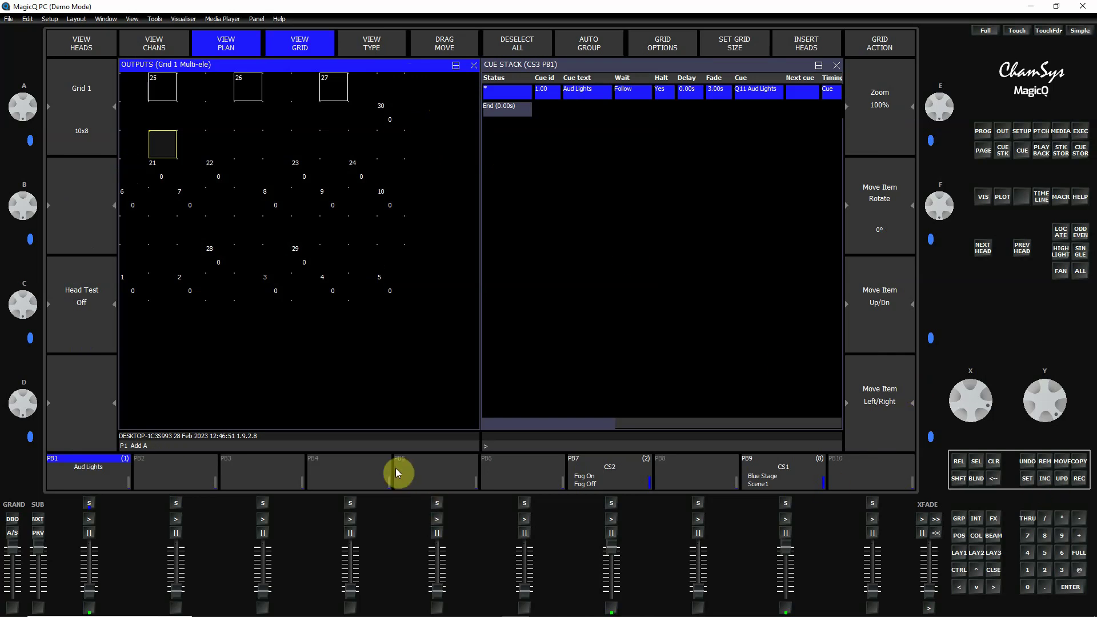
click(1027, 480)
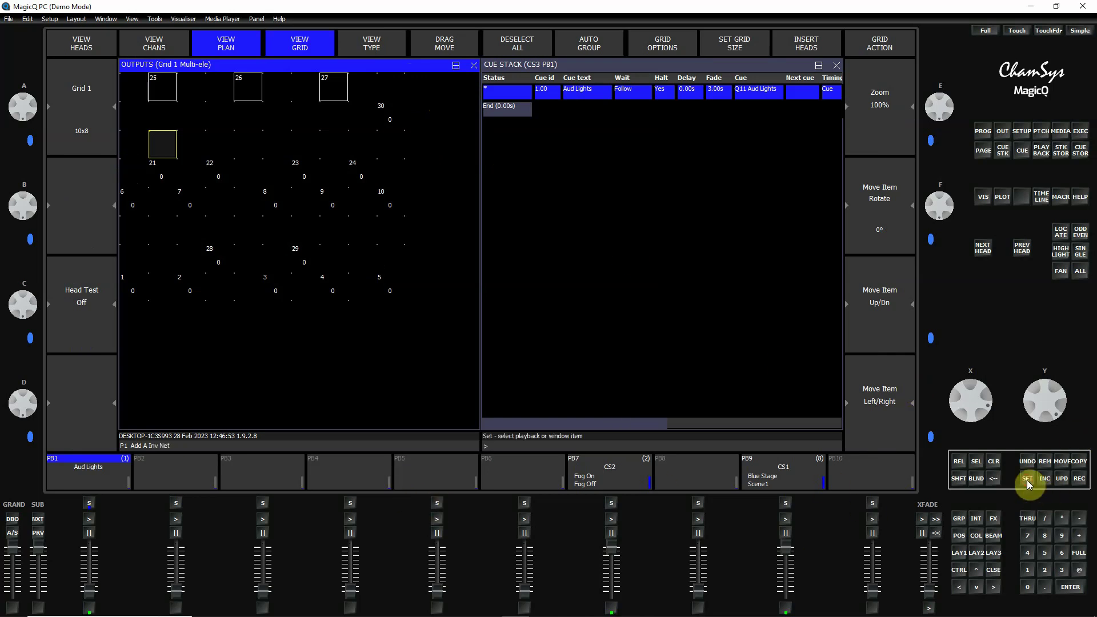
click(396, 146)
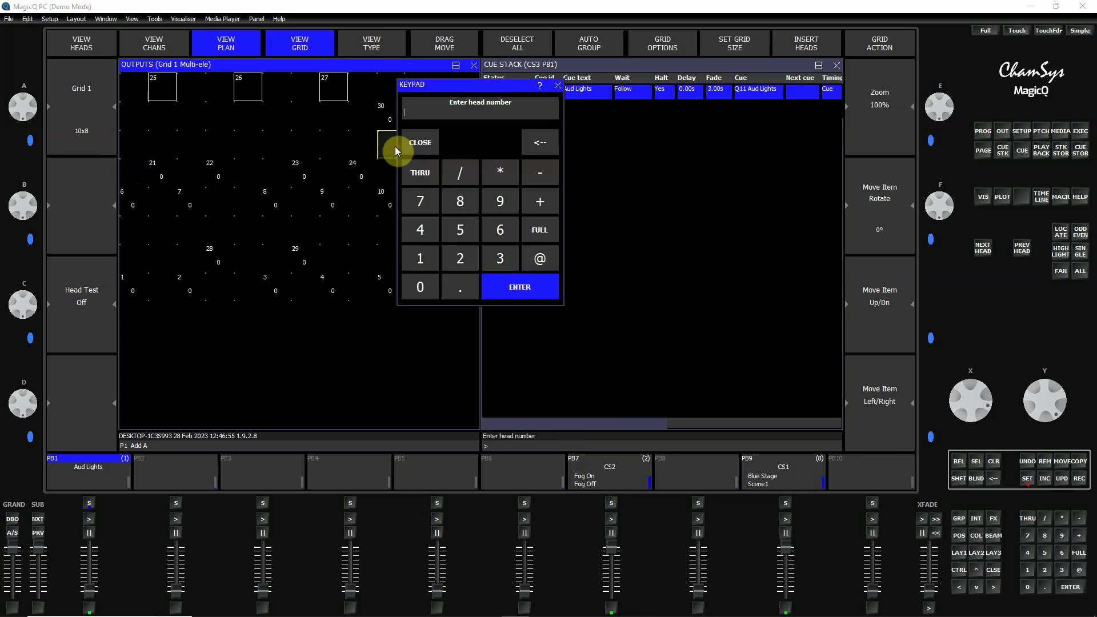
click(465, 229)
click(420, 287)
click(536, 289)
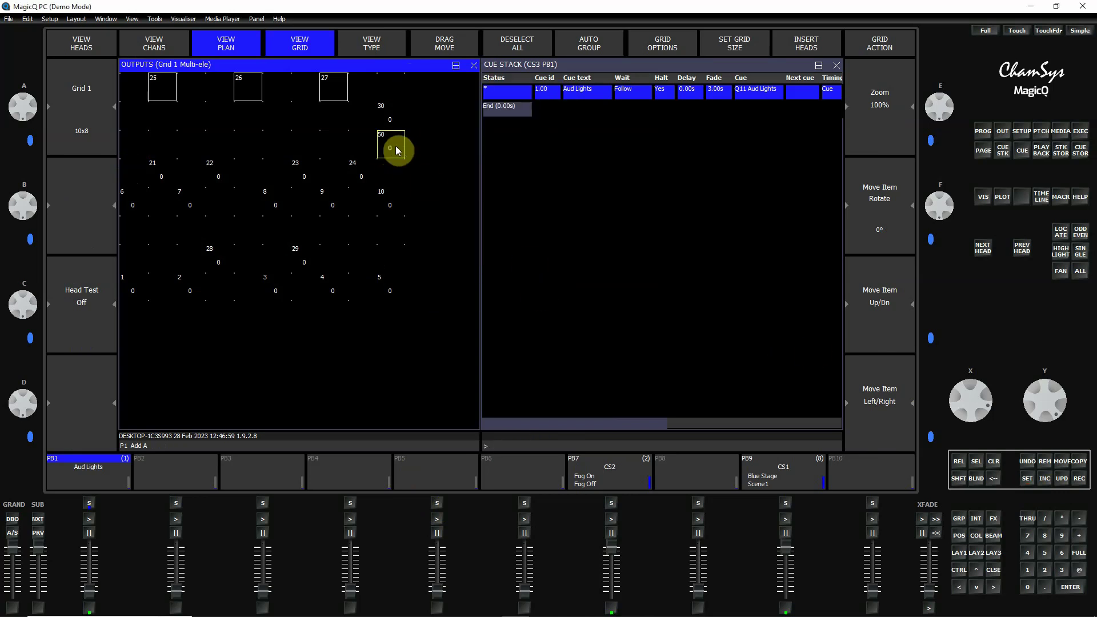
click(381, 136)
click(512, 211)
Raise PB1 to run Aud Lights with head 50 up, then lower it to release
click(100, 468)
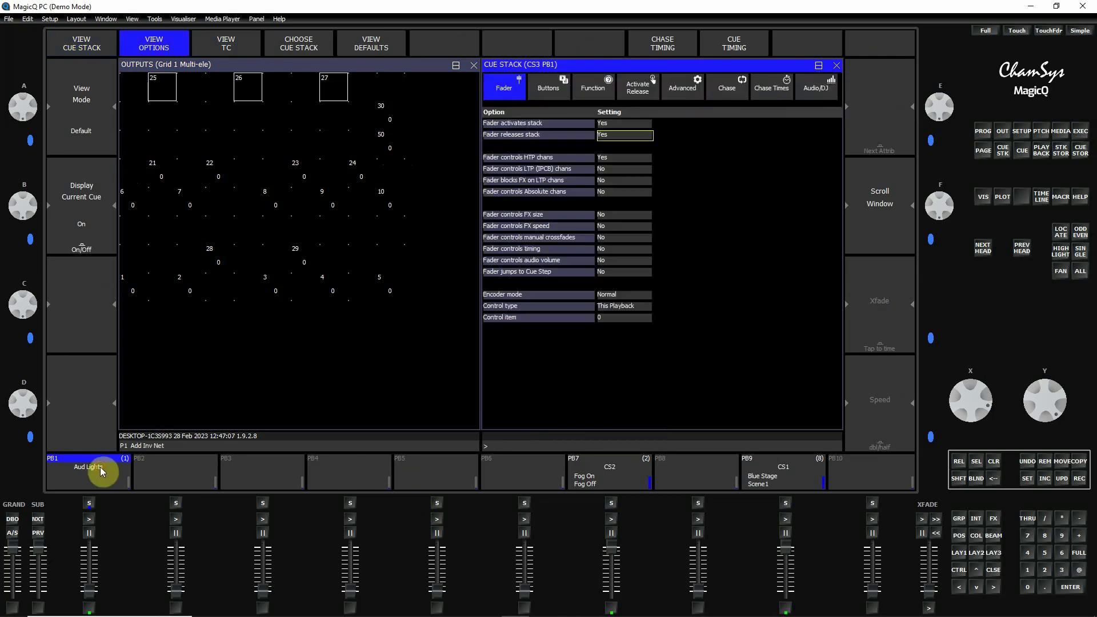
click(162, 144)
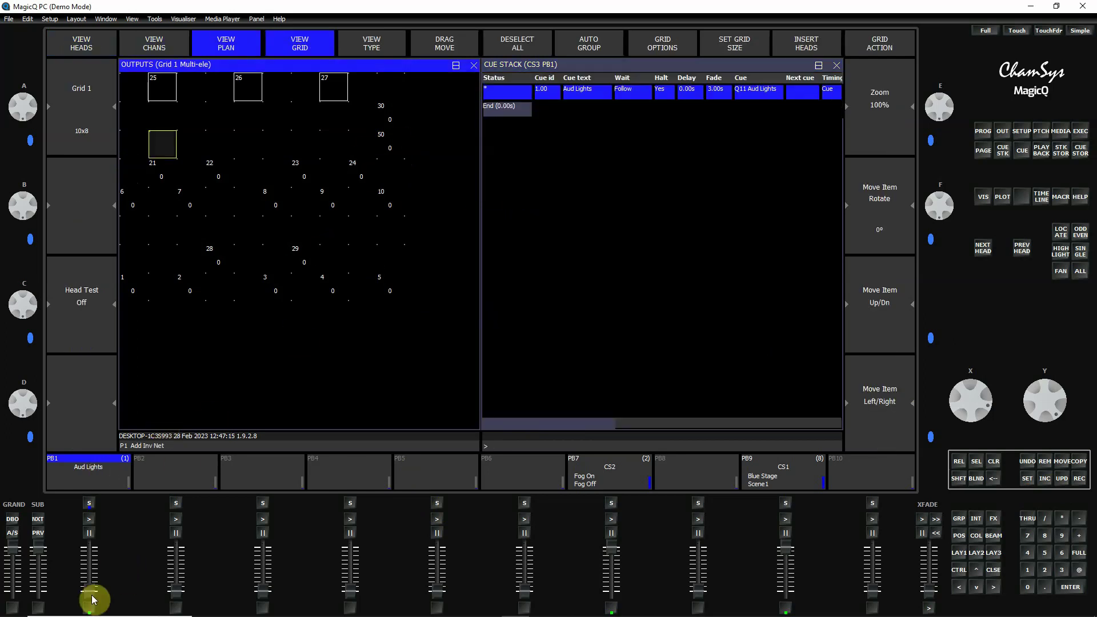
drag(90, 592, 98, 492)
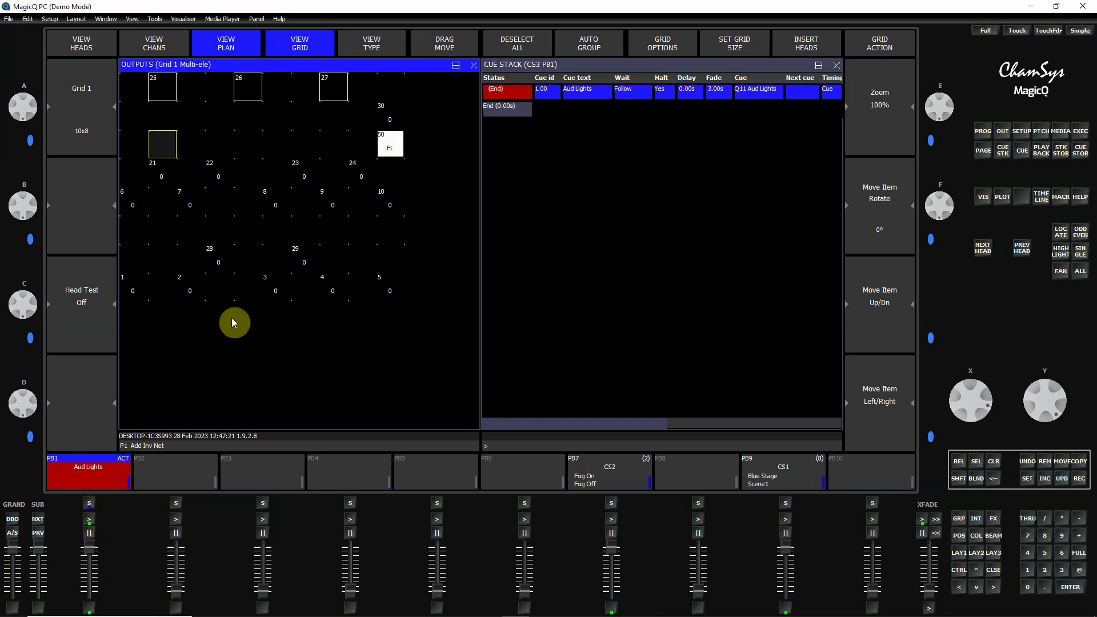
drag(90, 547, 83, 610)
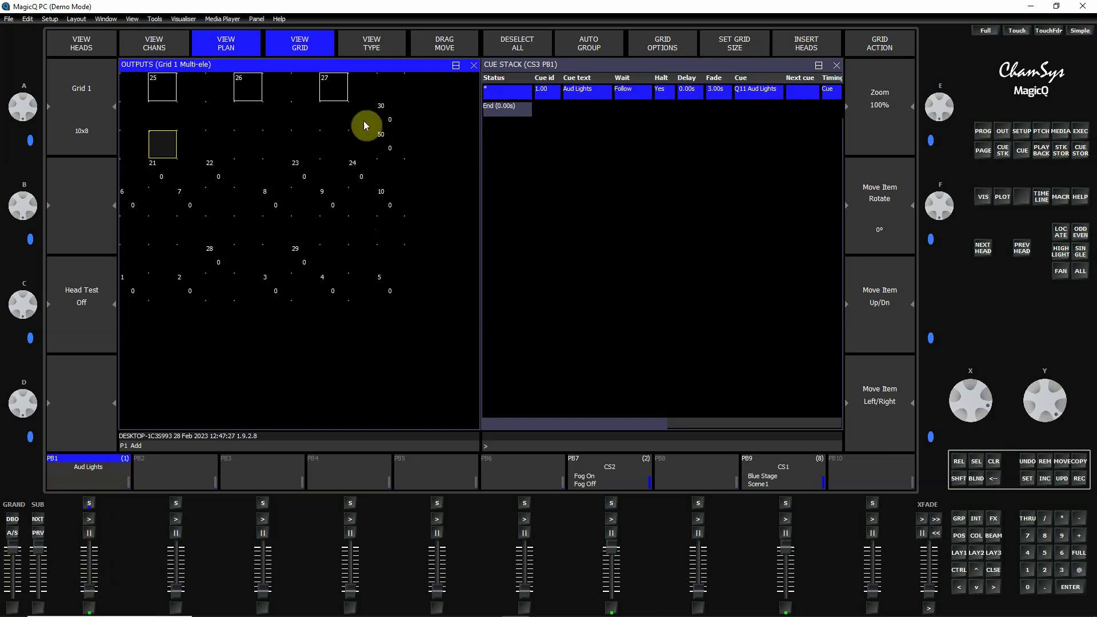
Set the Aud Lights cue fade to 0.00s and push PB1 up to test it
click(721, 92)
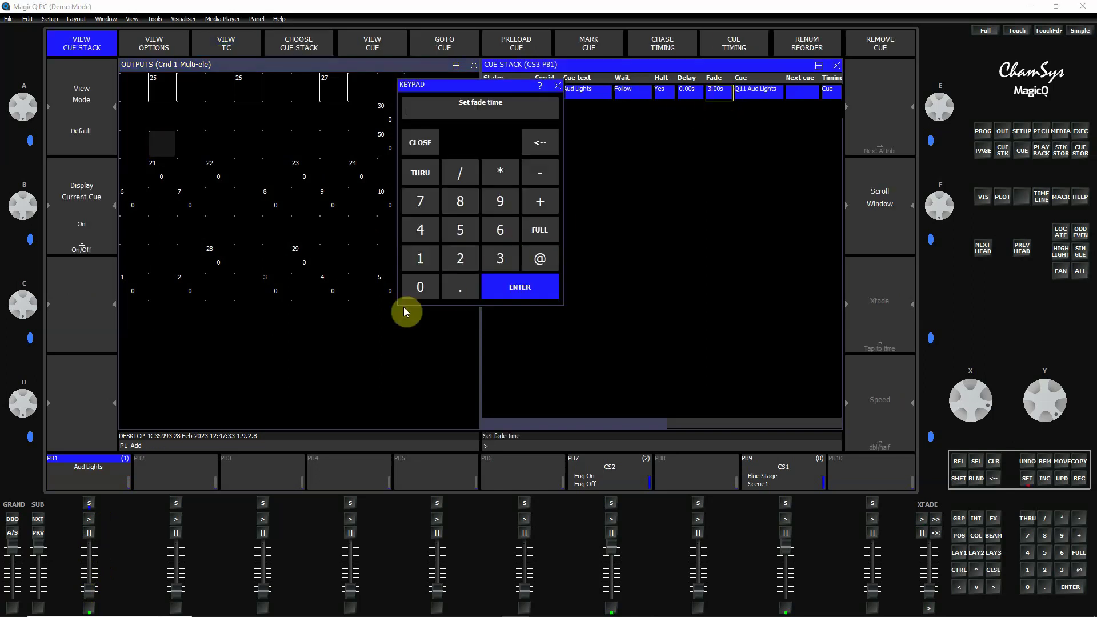
click(420, 287)
click(519, 287)
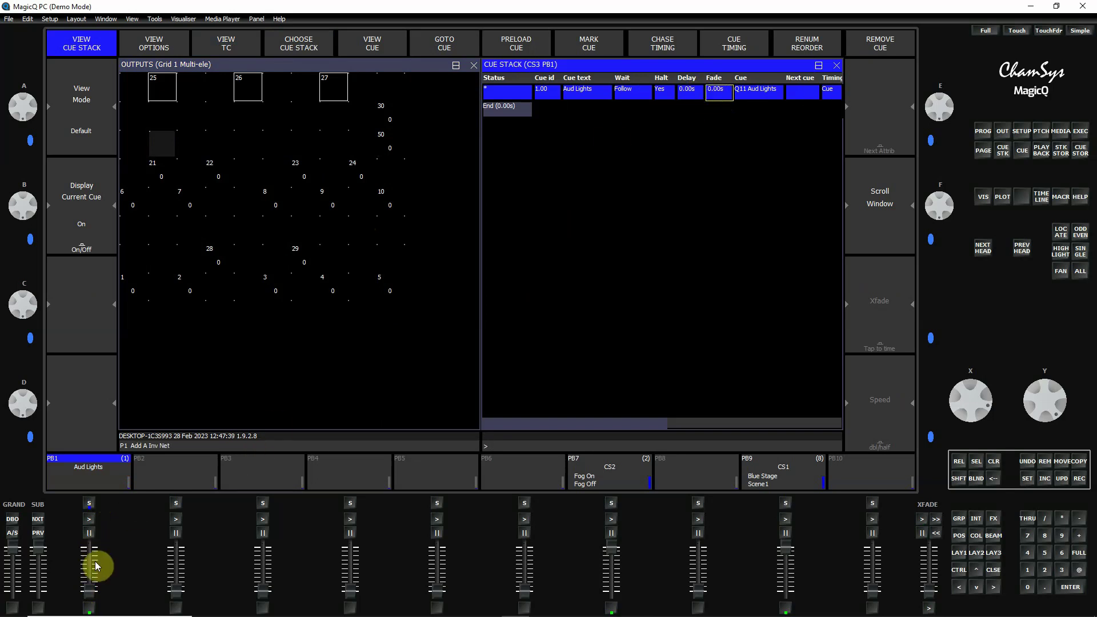
mouse_move(89, 596)
mouse_down()
mouse_move(90, 541)
mouse_move(73, 600)
mouse_up()
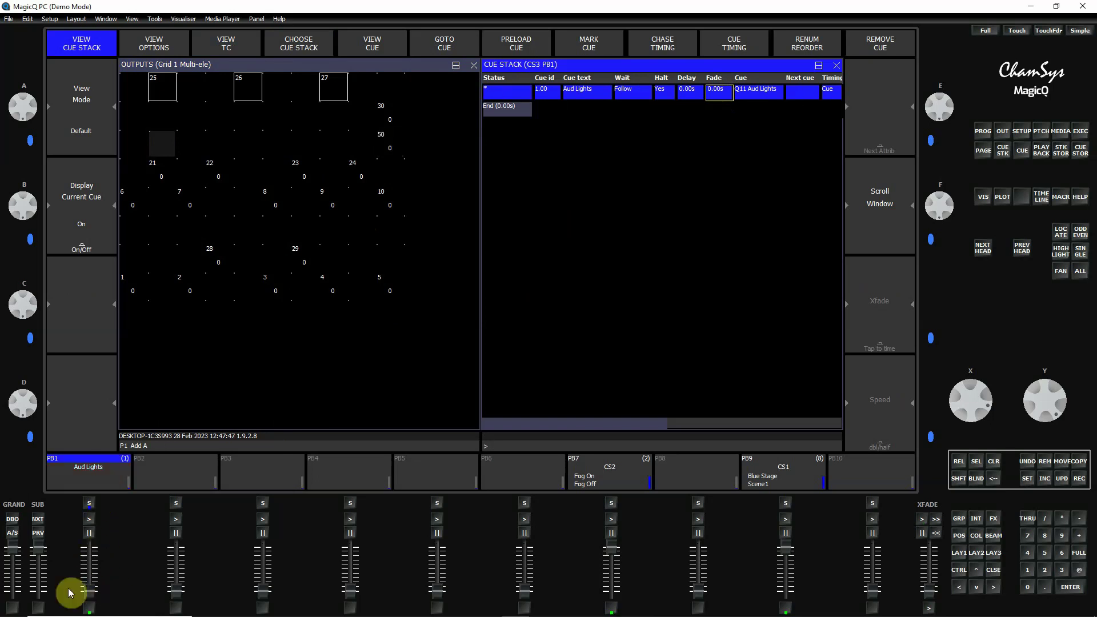